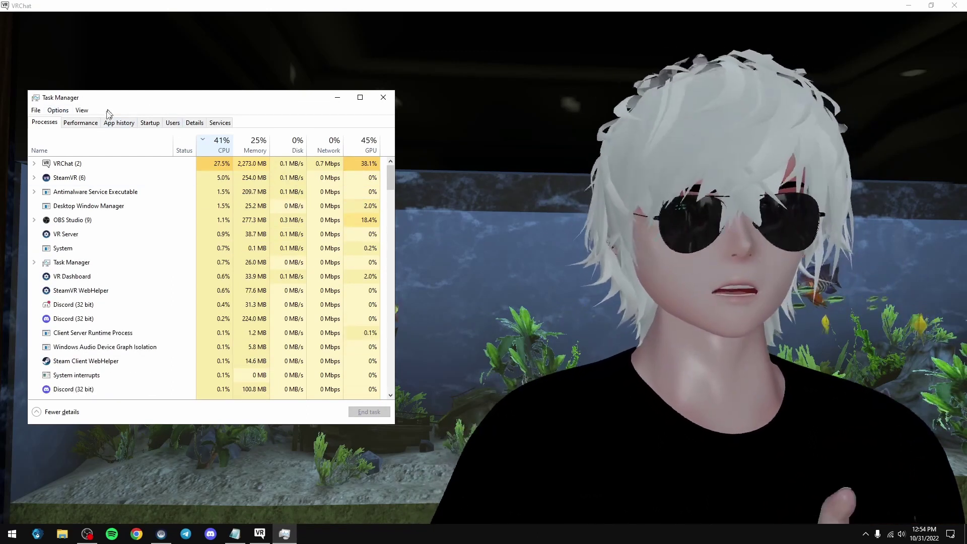
Bring up the taskbar's context menu, which offers Task Manager.
click(319, 537)
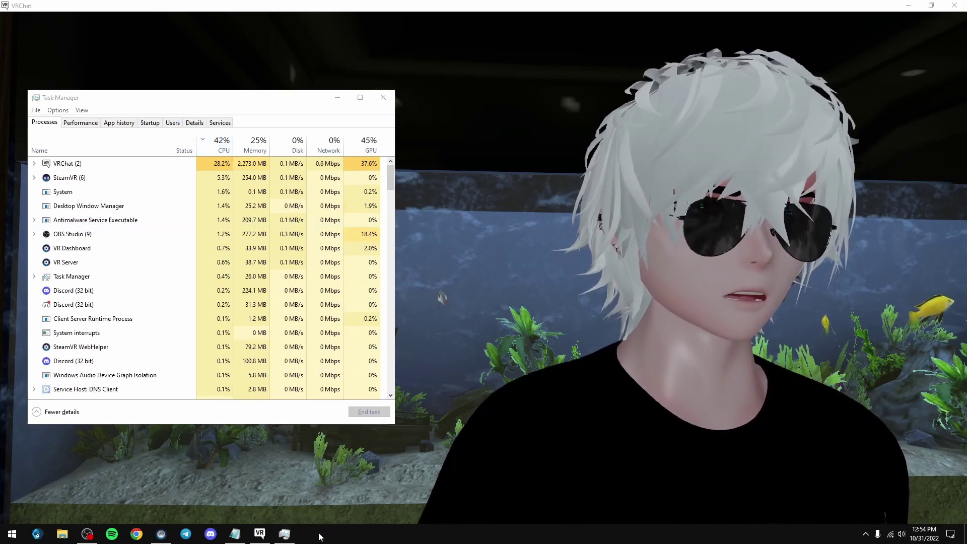
right_click(320, 537)
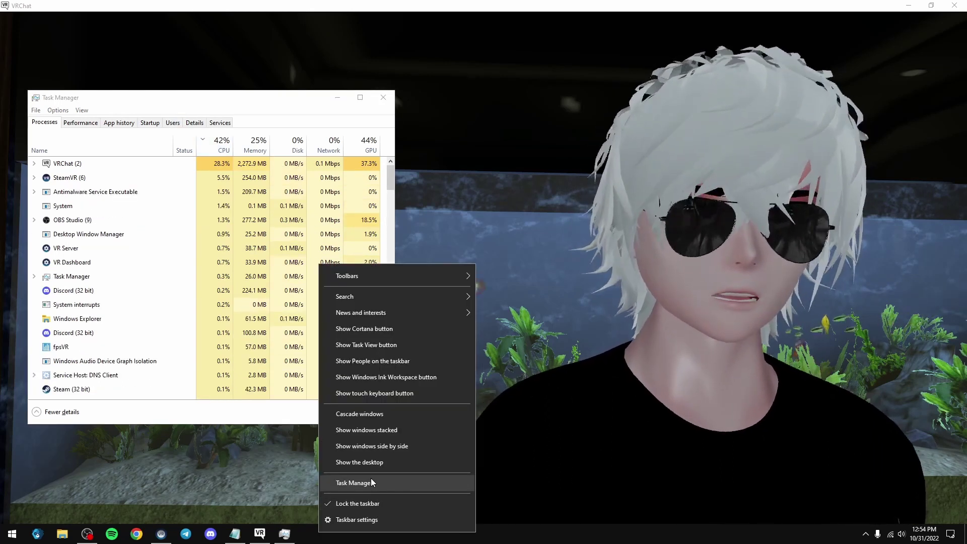
Launch Task Manager, review the Startup apps, and end on the Services list.
click(371, 481)
click(150, 126)
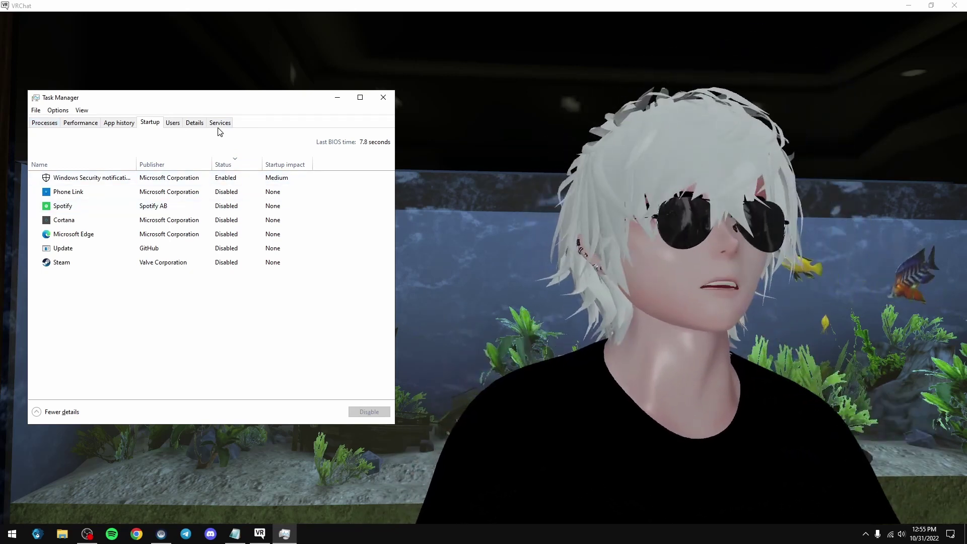
click(220, 123)
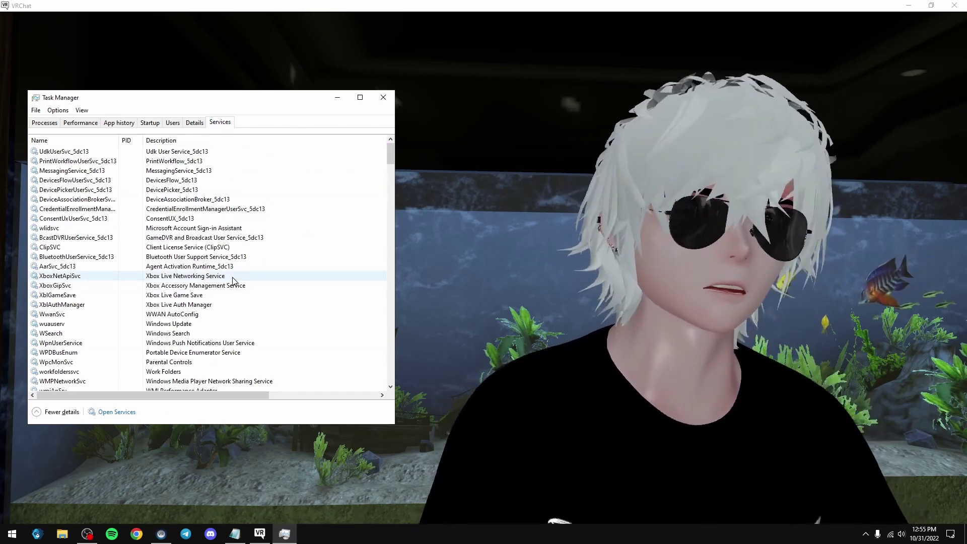
click(149, 123)
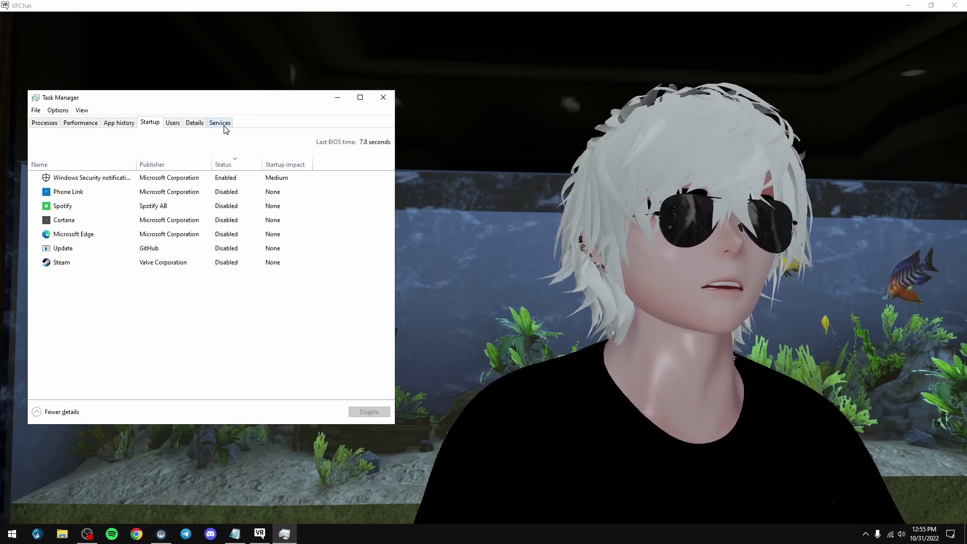
click(220, 123)
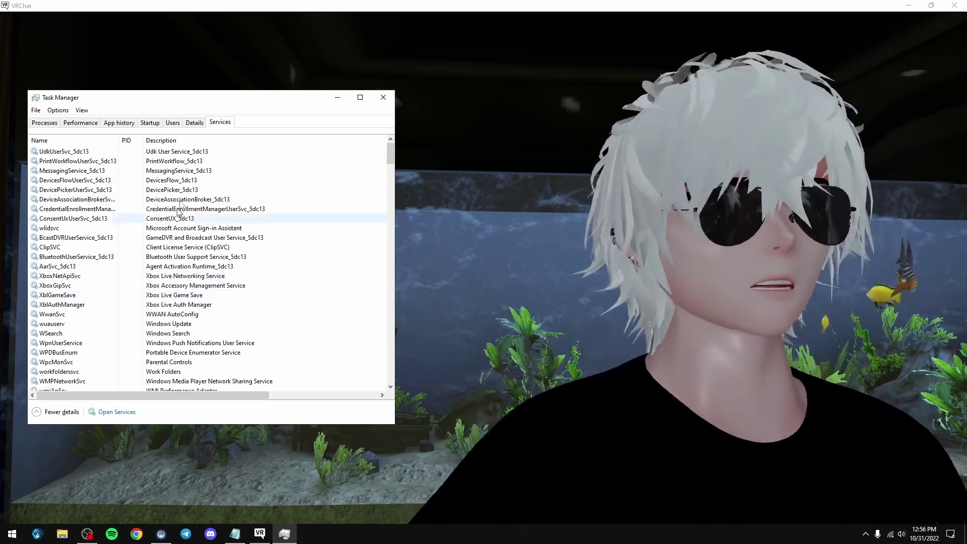
Open the full Services console via ClipSVC and stretch it to full screen height.
right_click(229, 247)
click(274, 296)
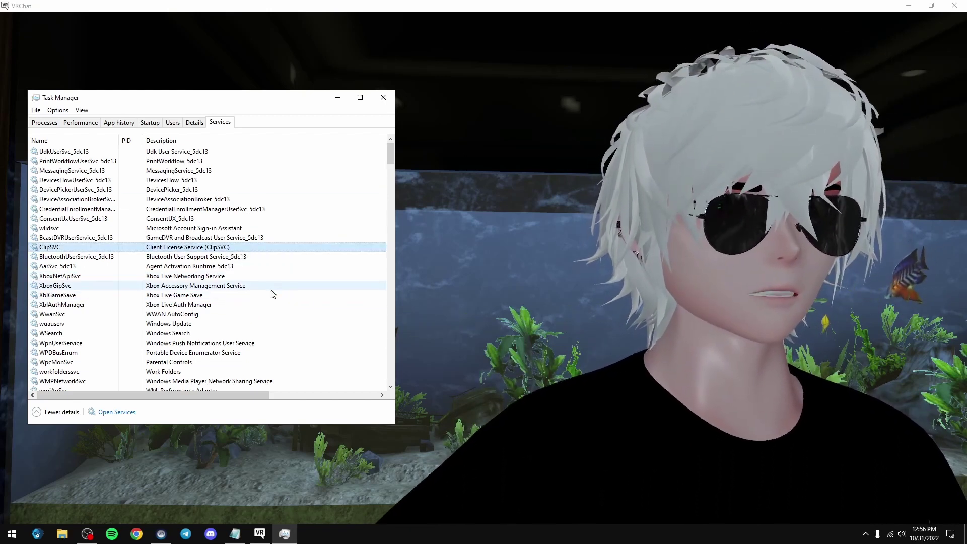
drag(381, 328, 388, 524)
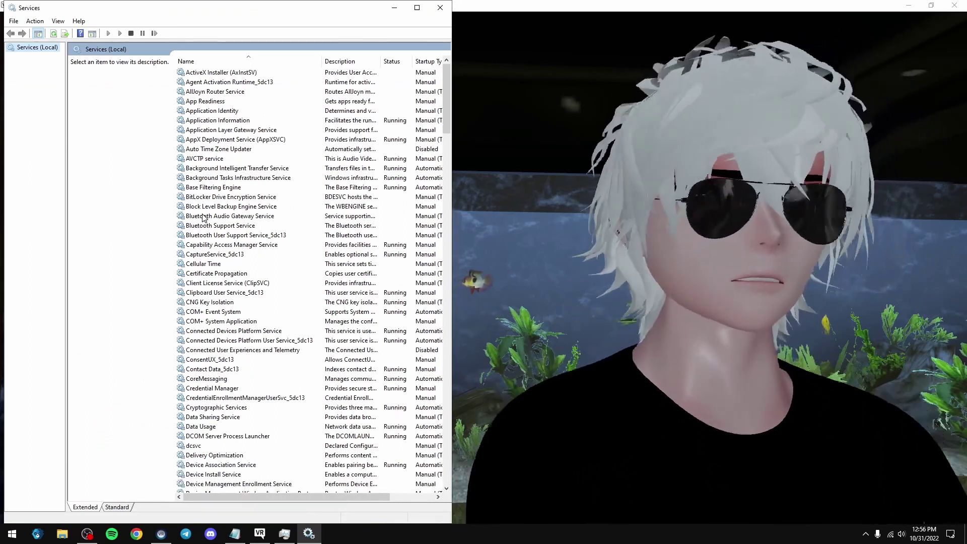
Confirm in its properties that Connected User Experiences and Telemetry is set to Disabled.
scroll(226, 252, down, 1)
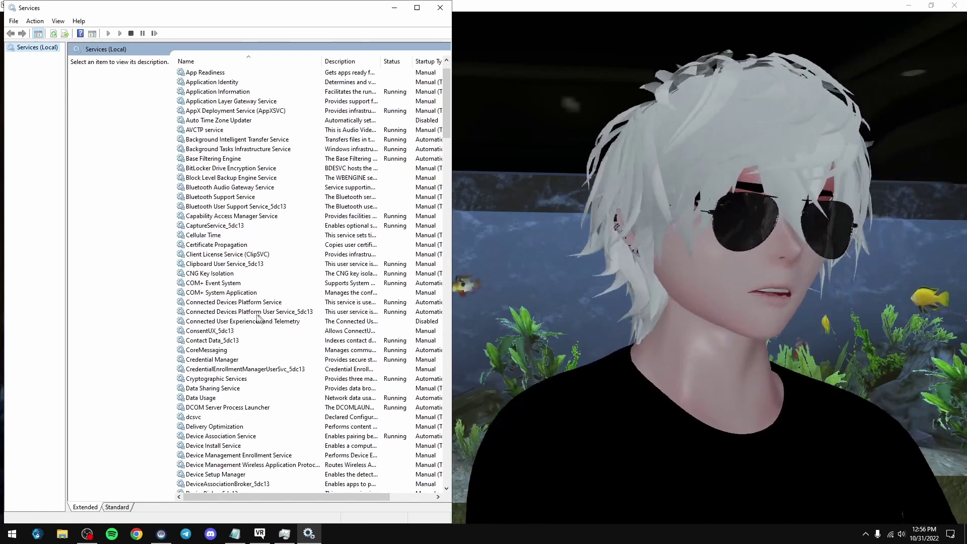
click(259, 322)
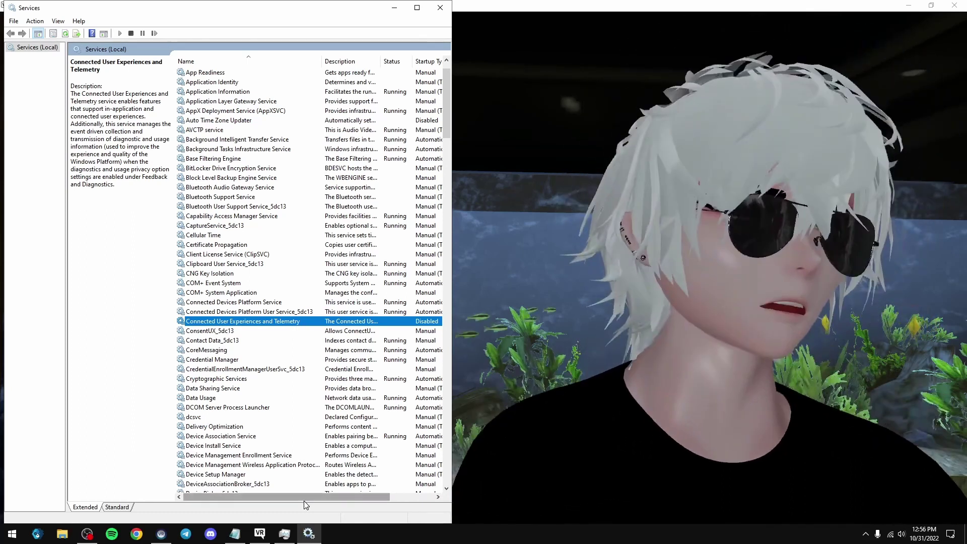
right_click(310, 324)
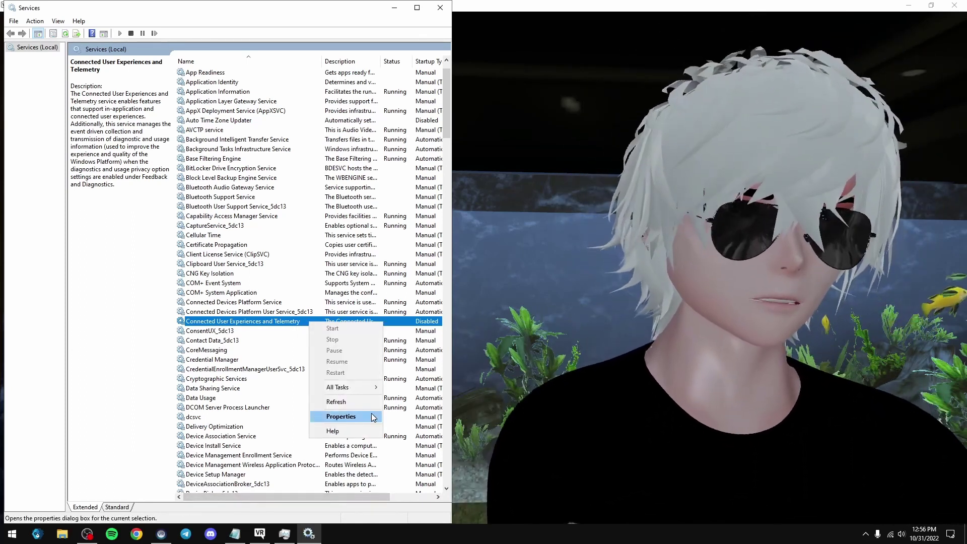
click(337, 414)
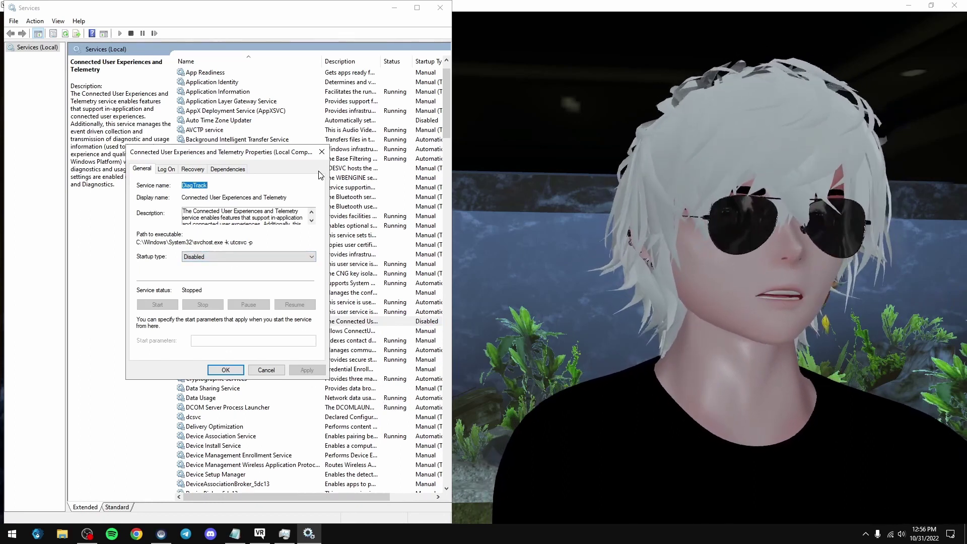
click(320, 151)
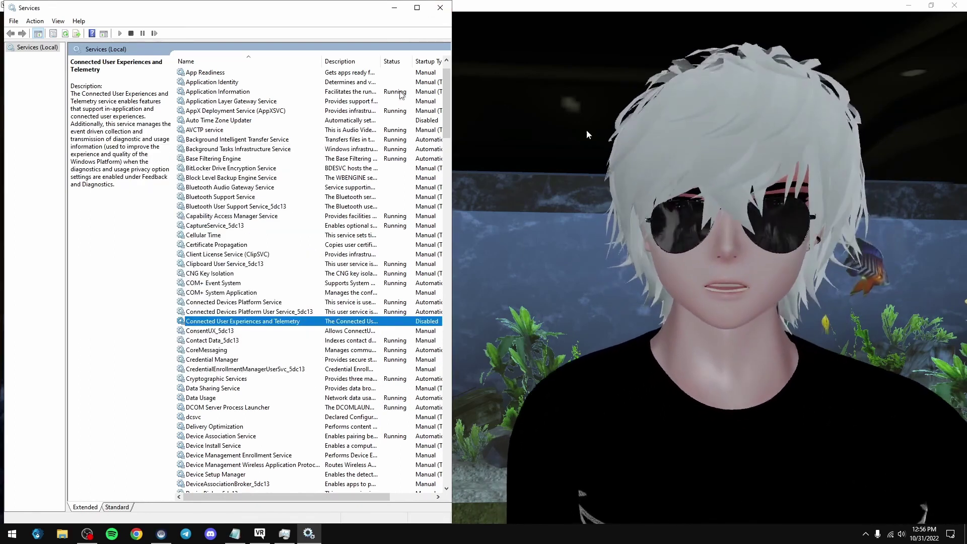
scroll(392, 245, down, 2)
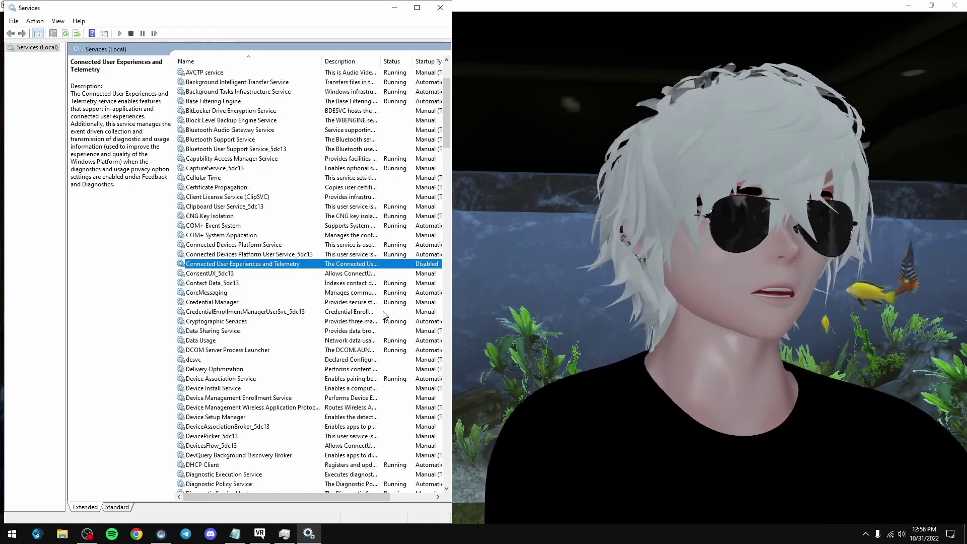
scroll(352, 302, down, 9)
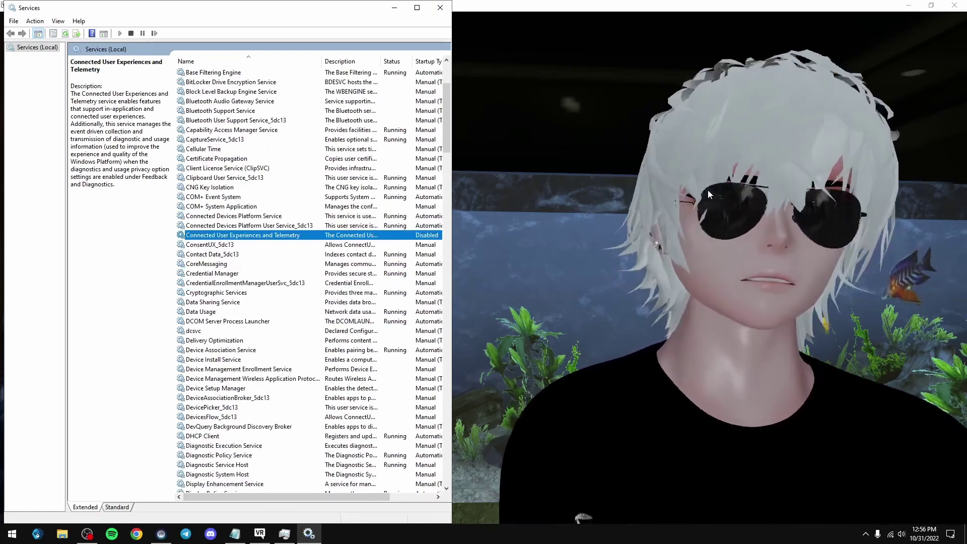
scroll(384, 312, down, 13)
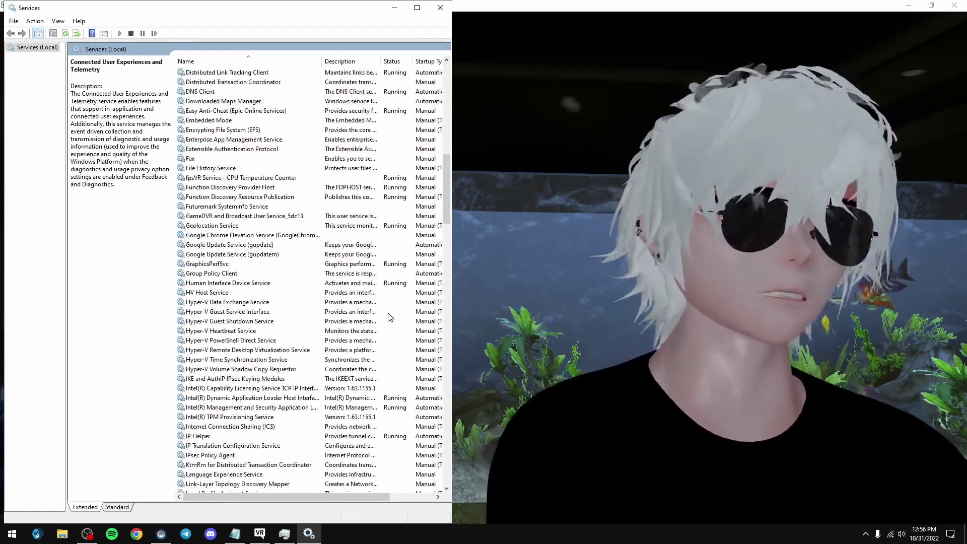
scroll(389, 339, down, 4)
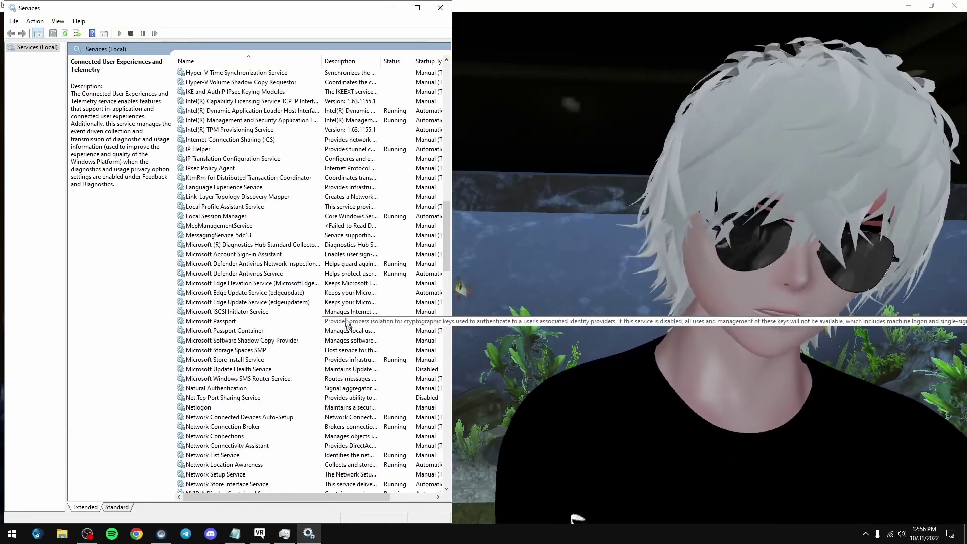
scroll(347, 330, down, 15)
scroll(290, 342, down, 10)
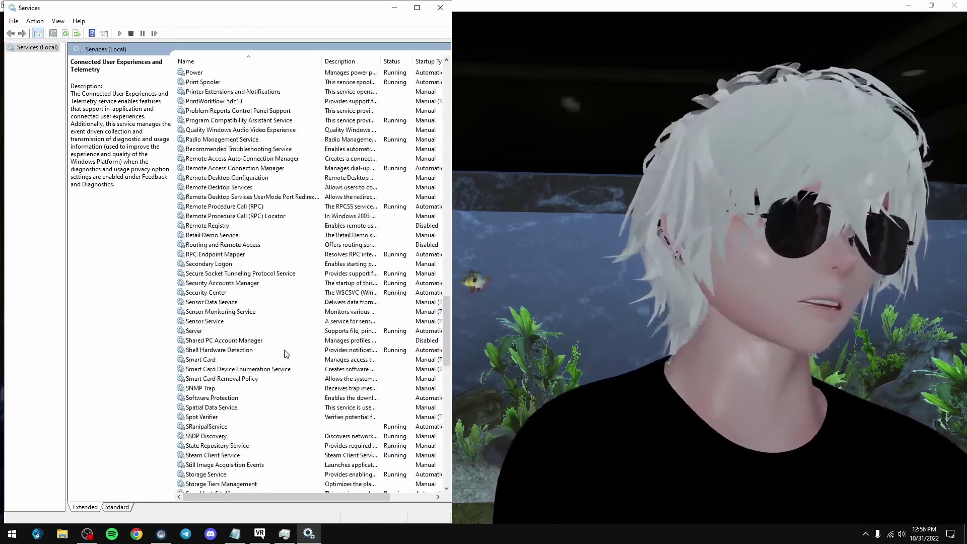
click(201, 436)
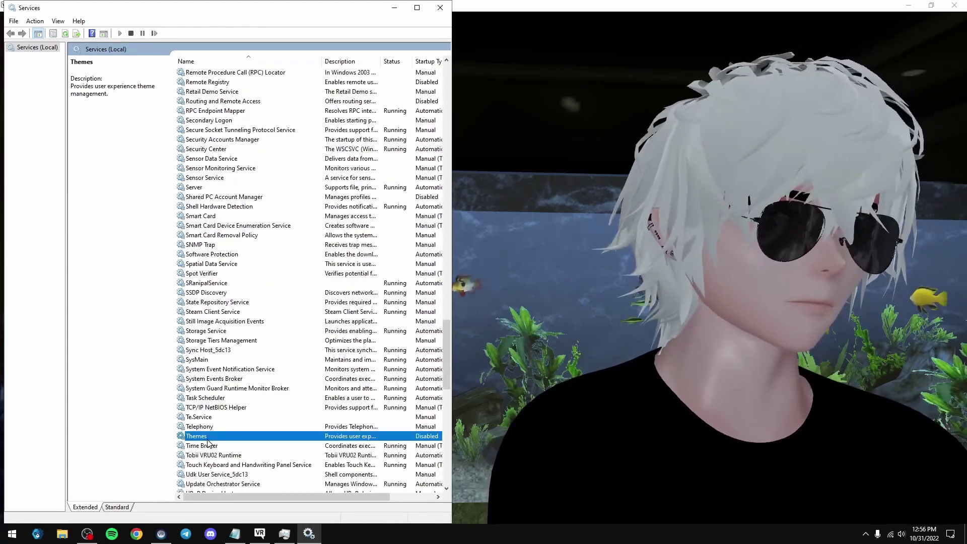
right_click(207, 435)
click(270, 417)
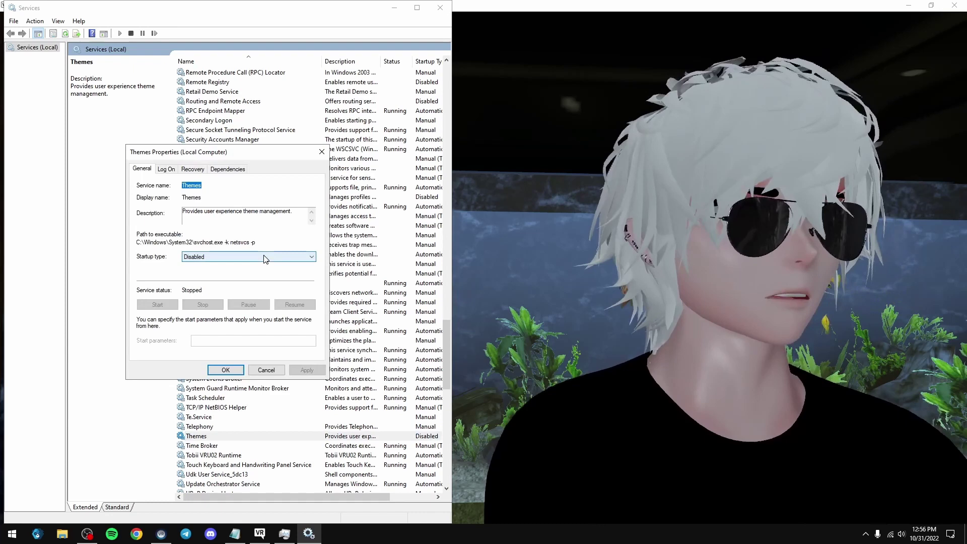
click(322, 157)
scroll(343, 222, down, 11)
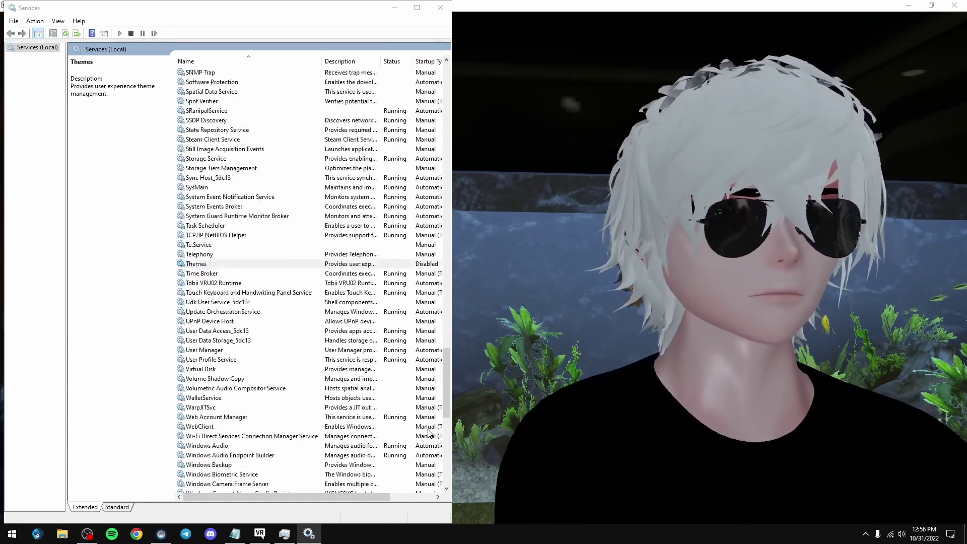
scroll(333, 363, down, 8)
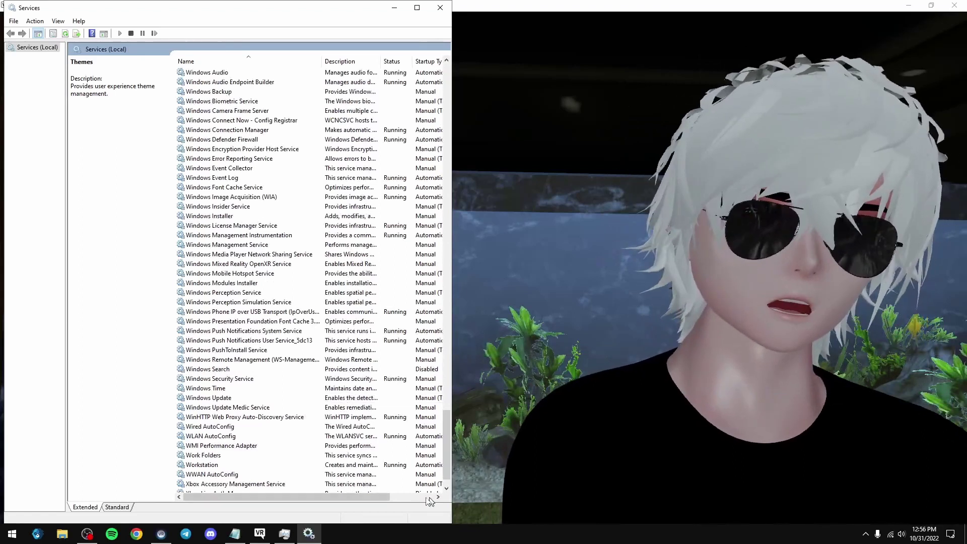
scroll(278, 468, down, 1)
Clear the leftover '3dm' Start search and return to the Services list.
click(234, 341)
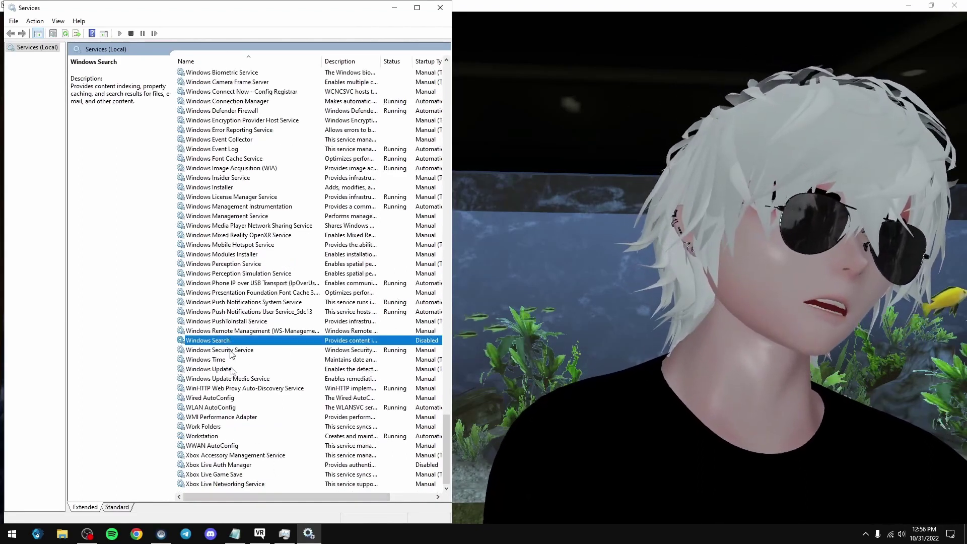
click(15, 538)
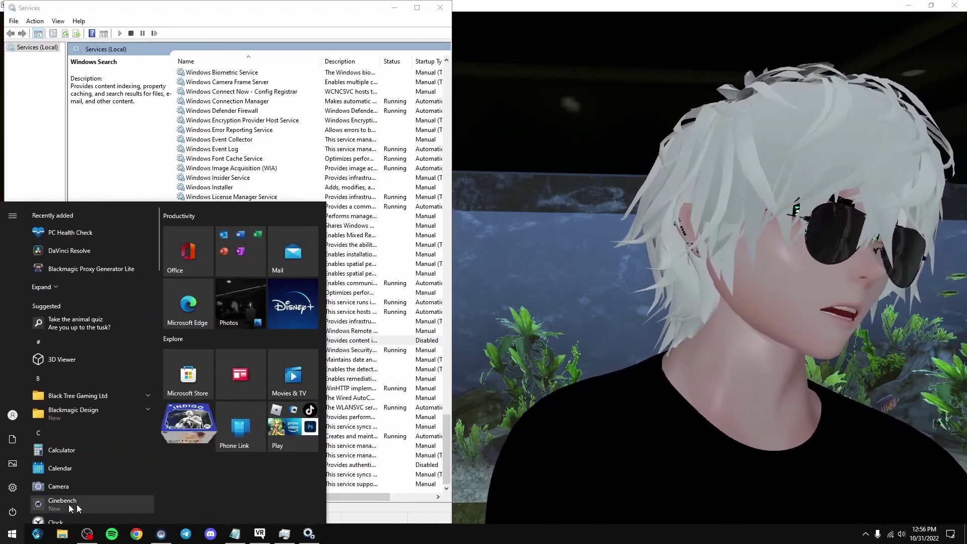
key(super)
key(super)
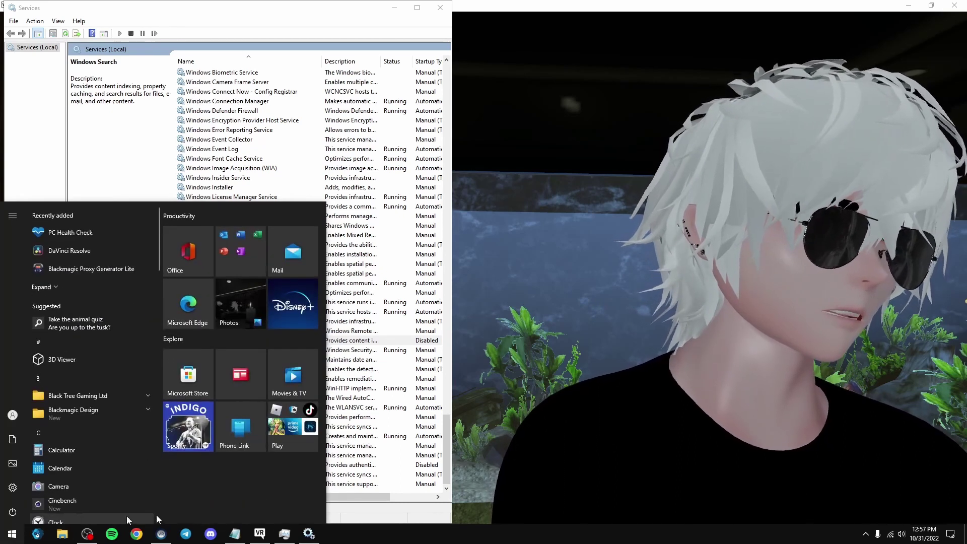
click(144, 166)
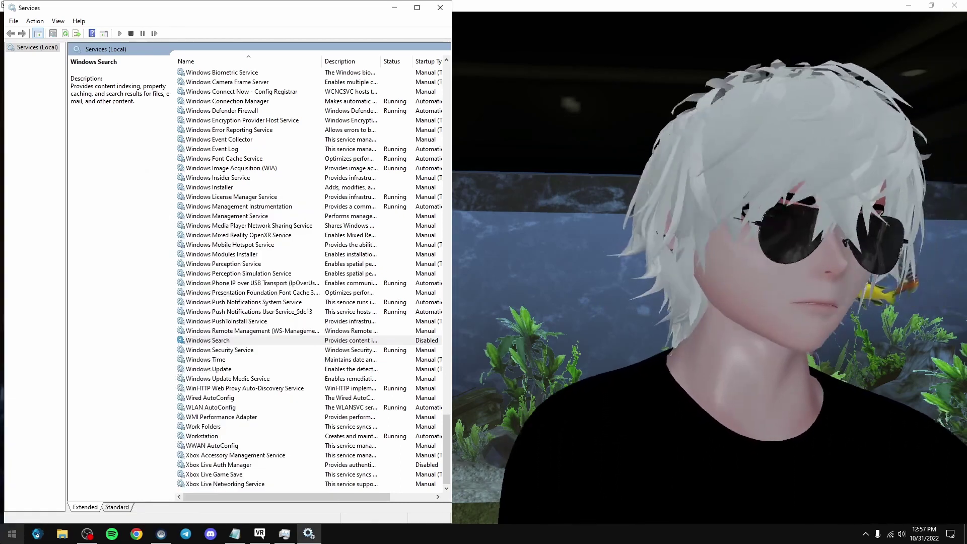
key(super)
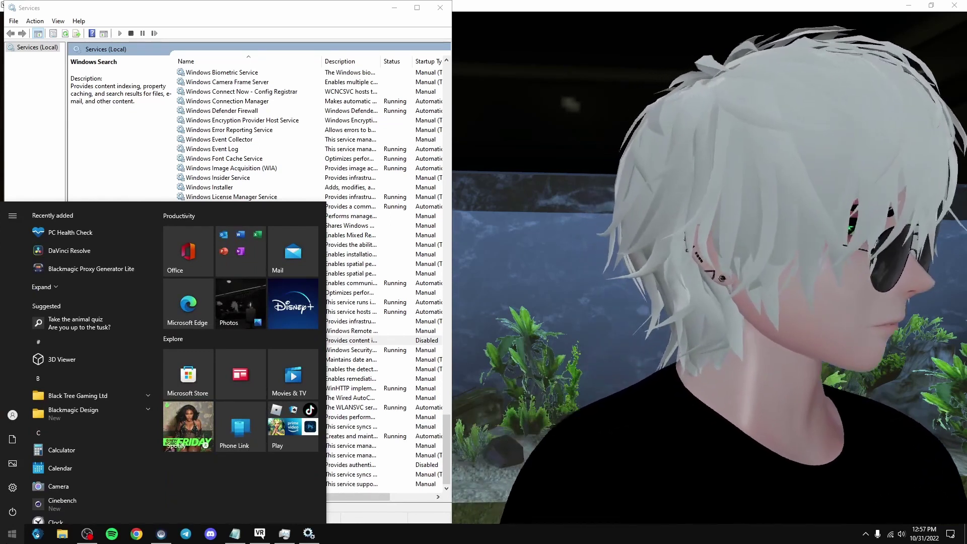
text(3dm)
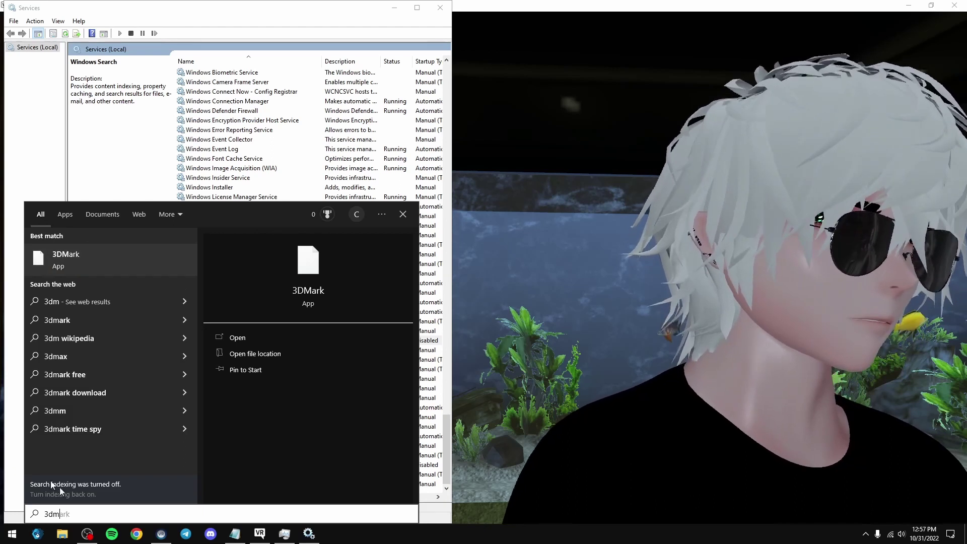
double_click(53, 514)
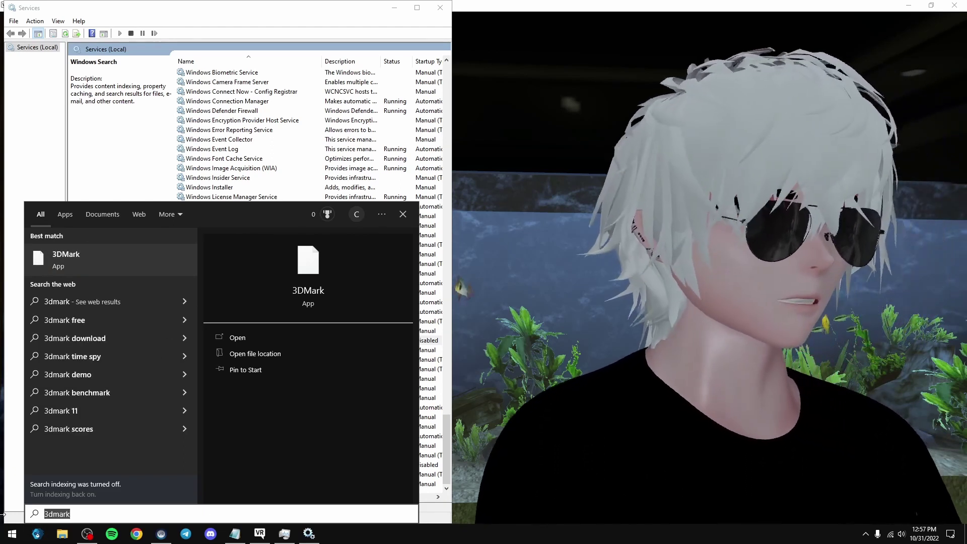
key(BackSpace)
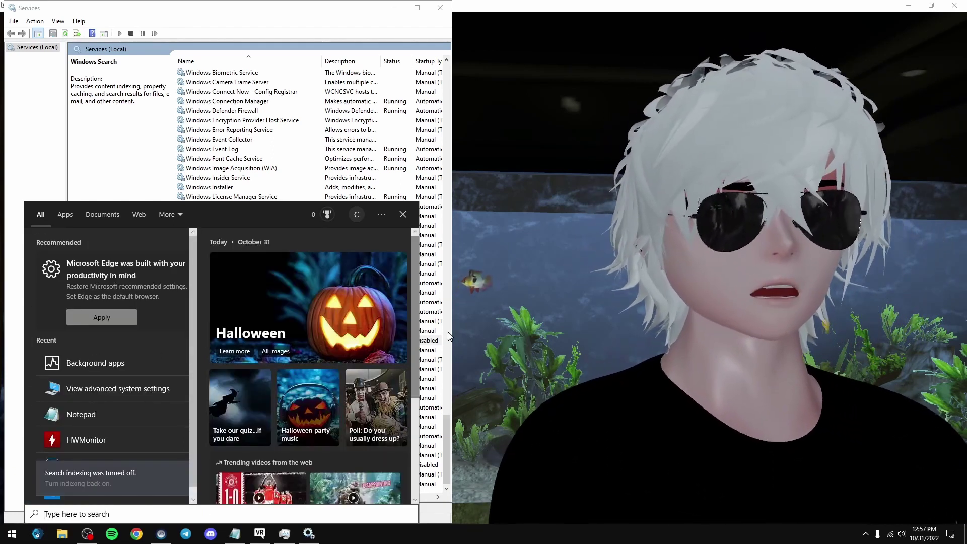
click(450, 336)
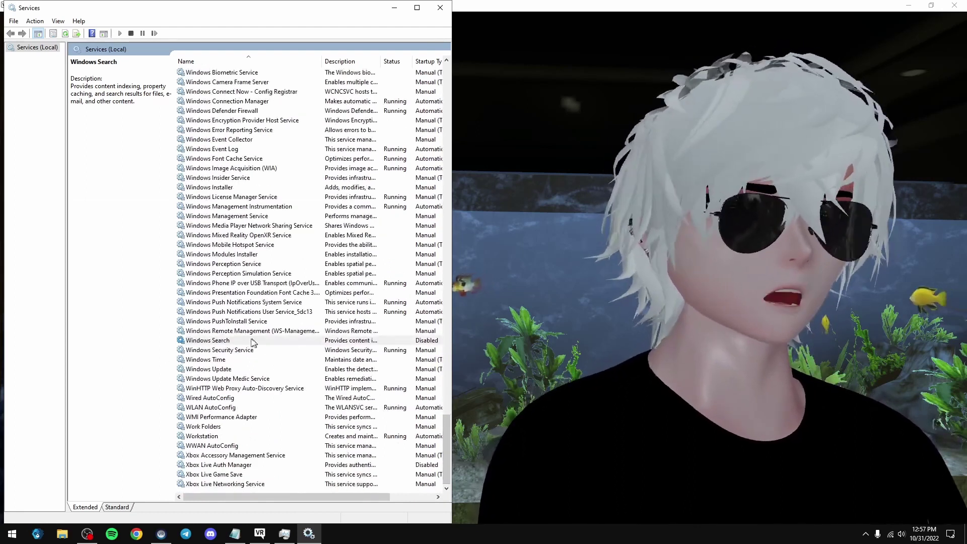
Check in Windows Search's properties that its startup type is Disabled, then close them.
right_click(230, 343)
click(264, 434)
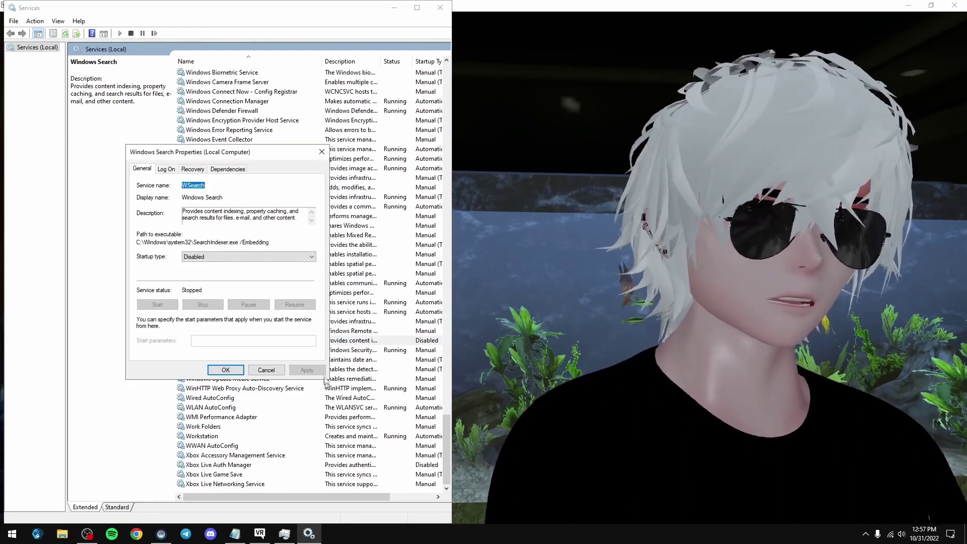
click(233, 255)
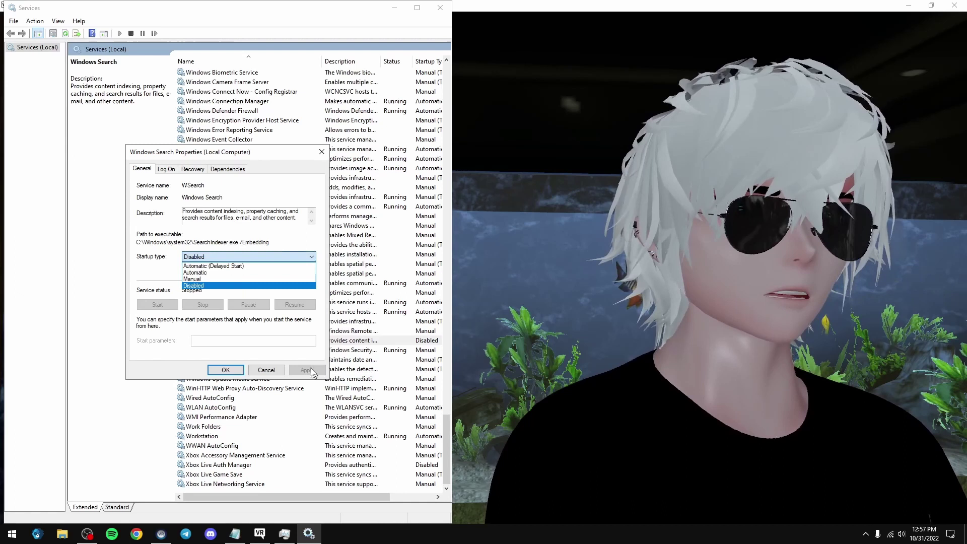
click(322, 152)
click(322, 152)
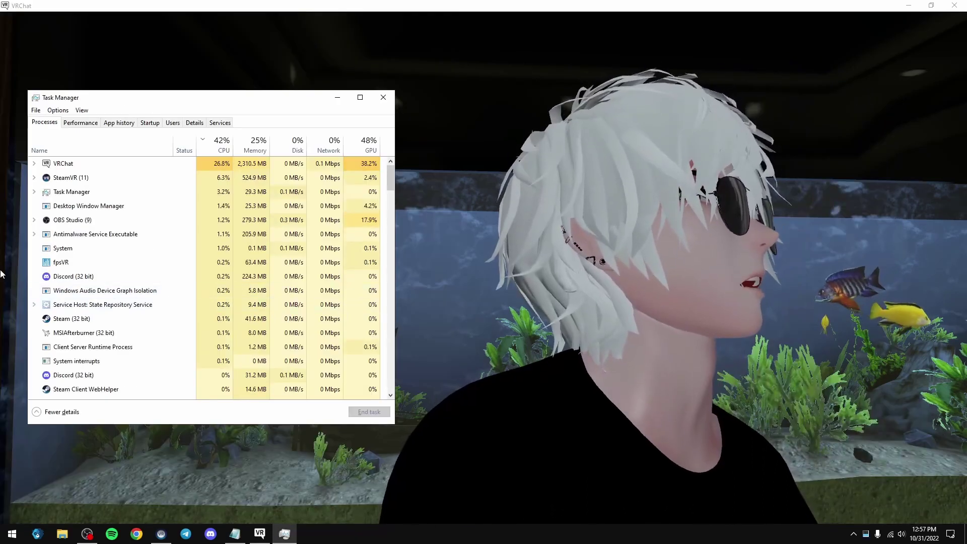
Search 'background apps' from Start and scroll through the Background apps list.
click(2, 530)
text(bac)
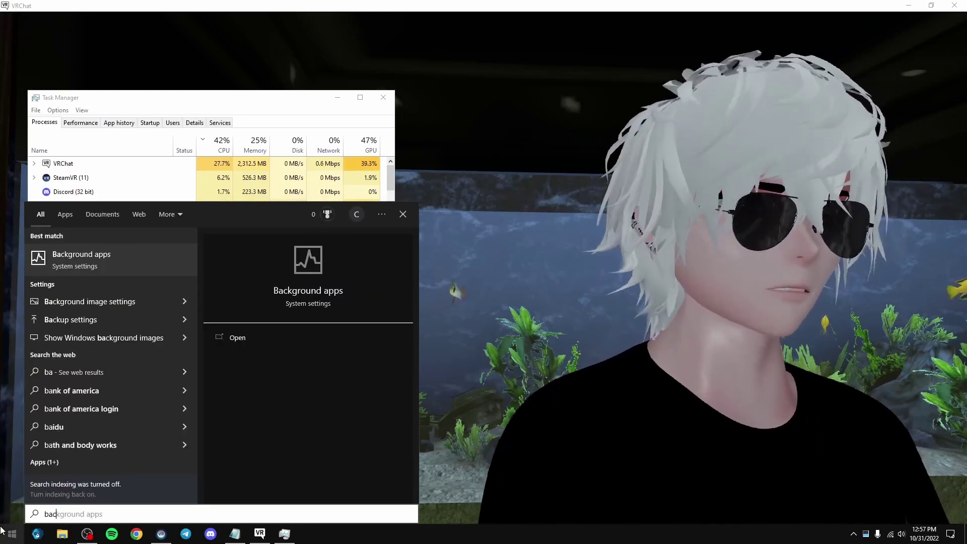
text(kground a)
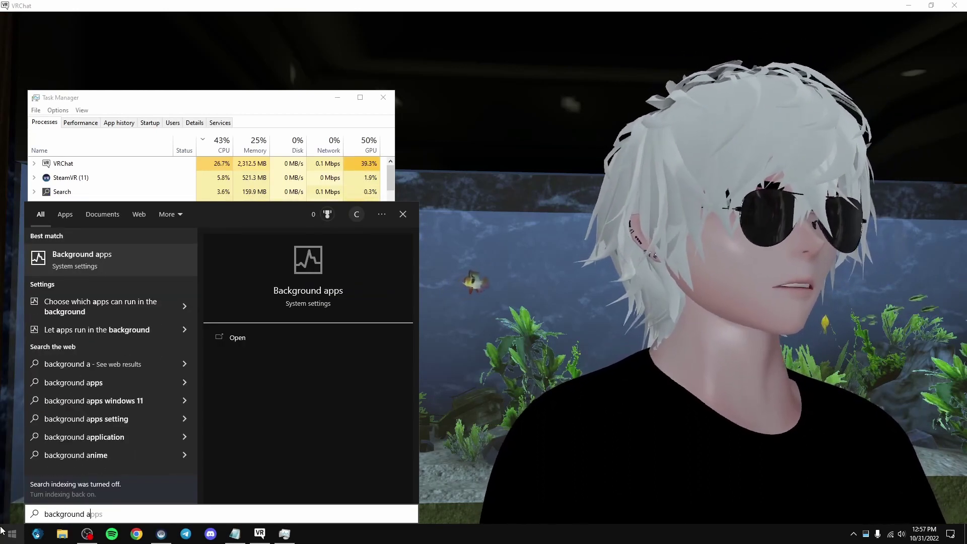
key(Return)
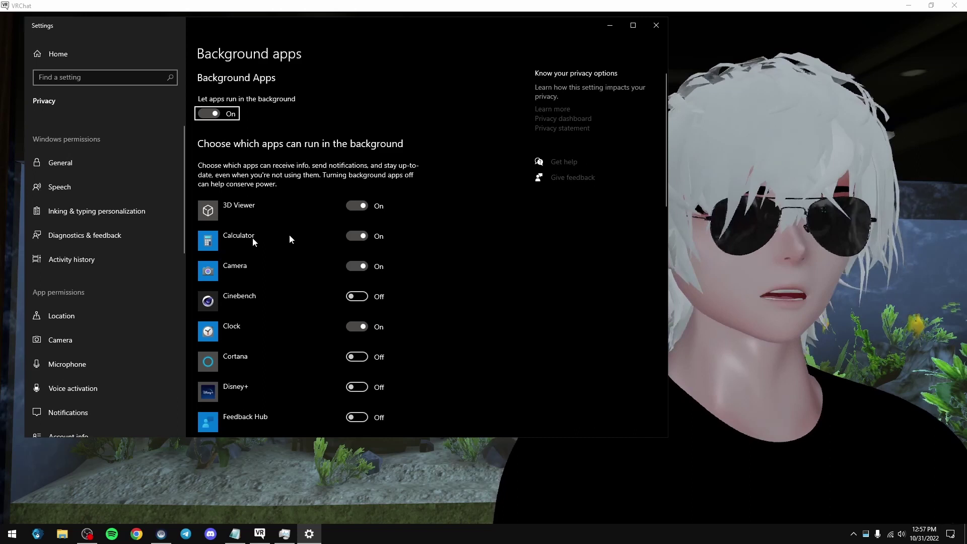
scroll(437, 276, down, 3)
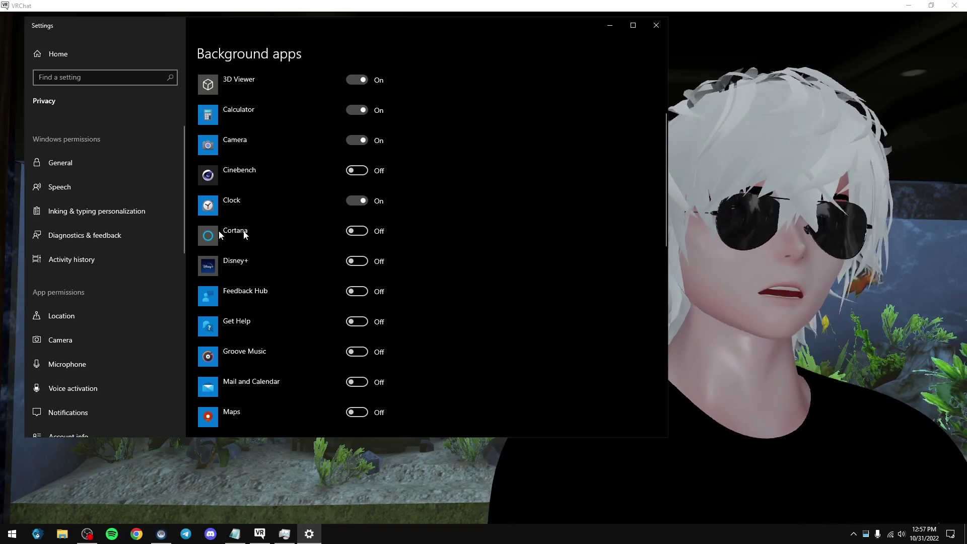
scroll(368, 239, down, 1)
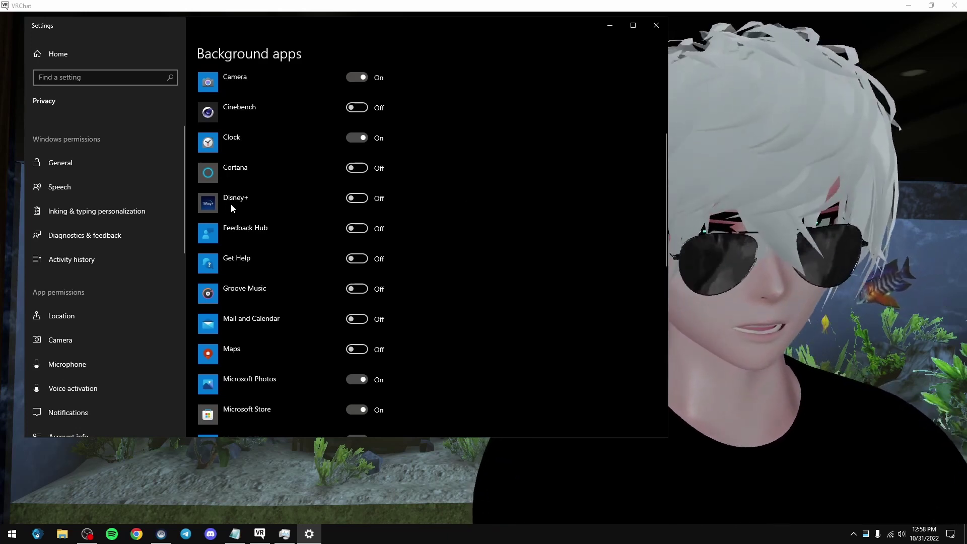
scroll(232, 207, down, 2)
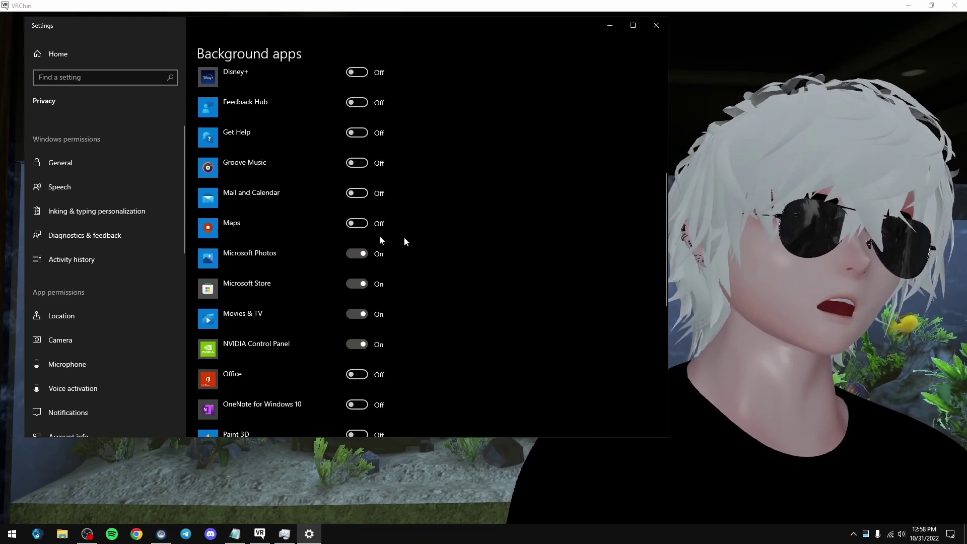
scroll(328, 245, down, 2)
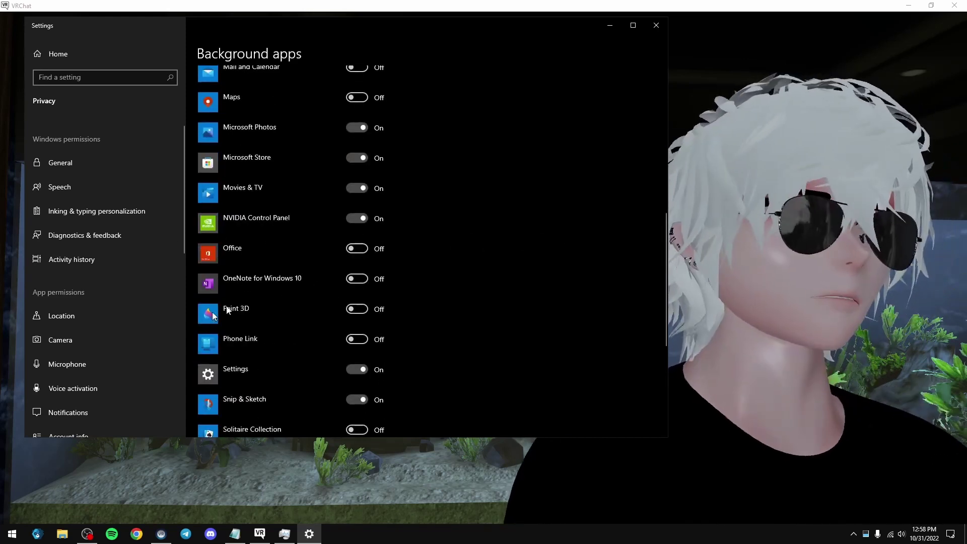
scroll(305, 317, down, 5)
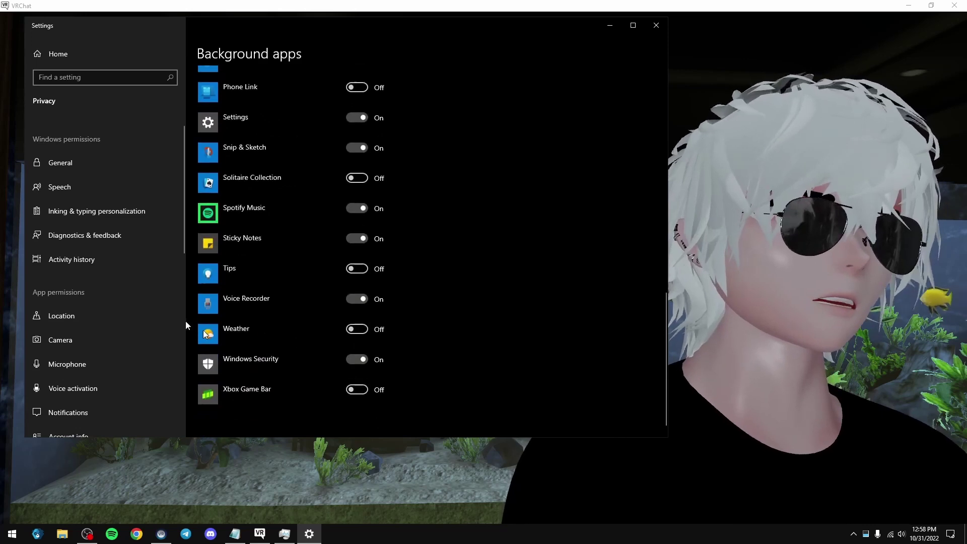
Close Settings and reach Performance Options through an 'advanced' Start search for system settings.
key(alt+F4)
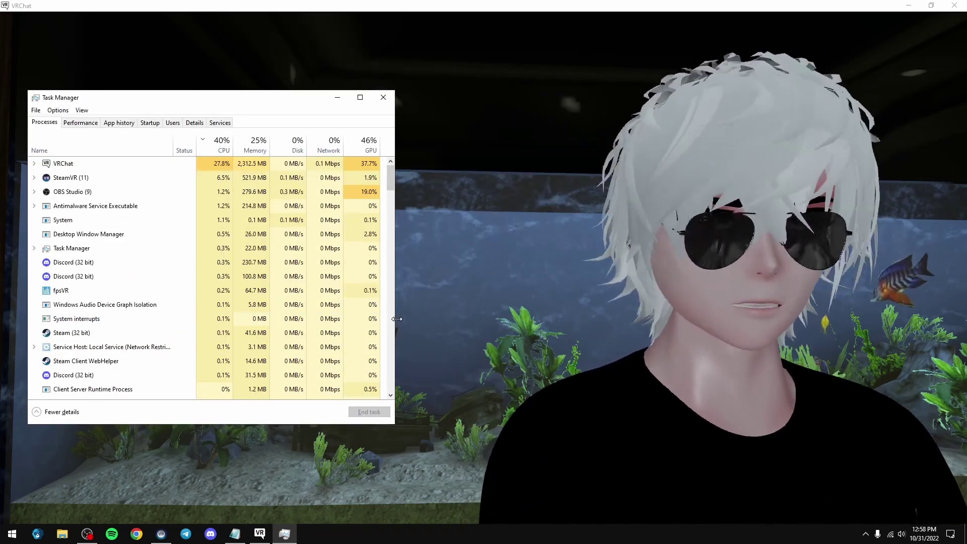
key(super)
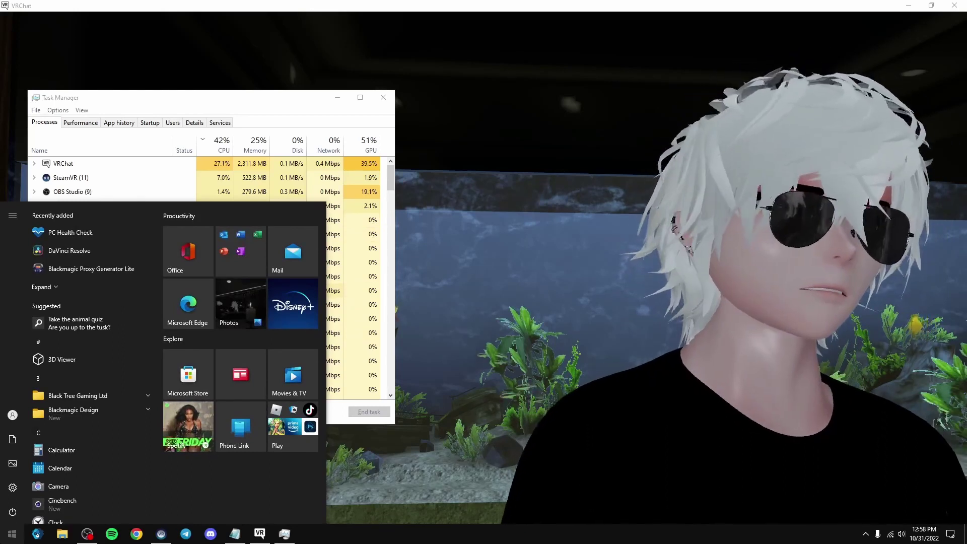
text(advanced)
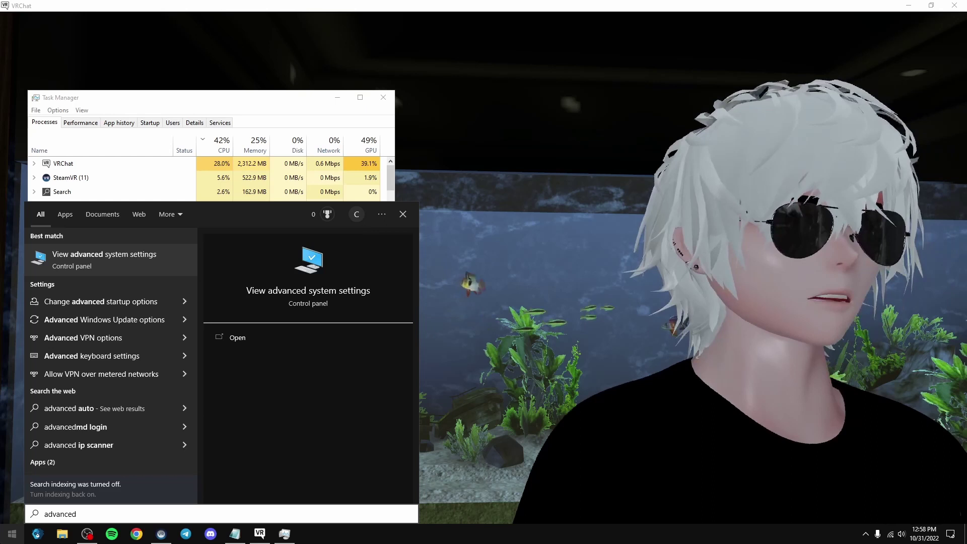
key(Return)
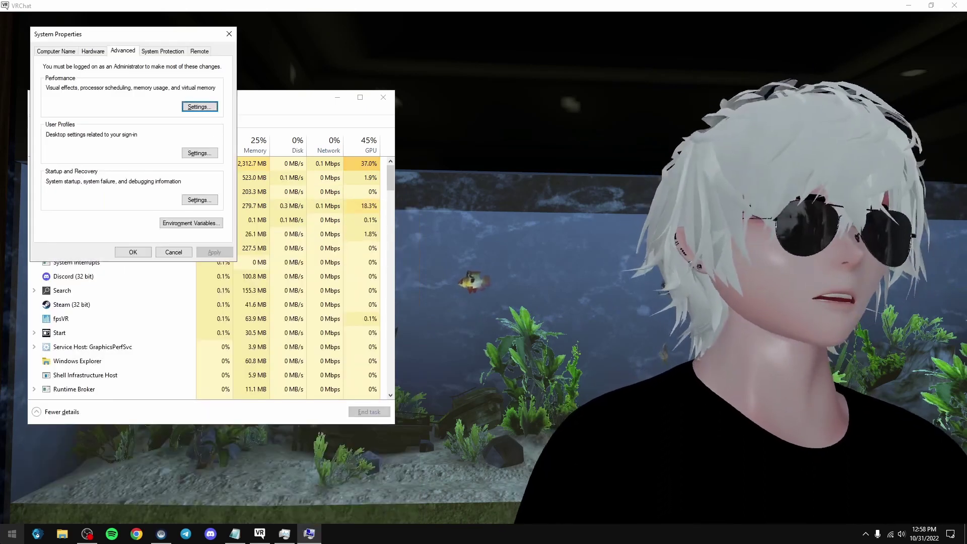
click(204, 105)
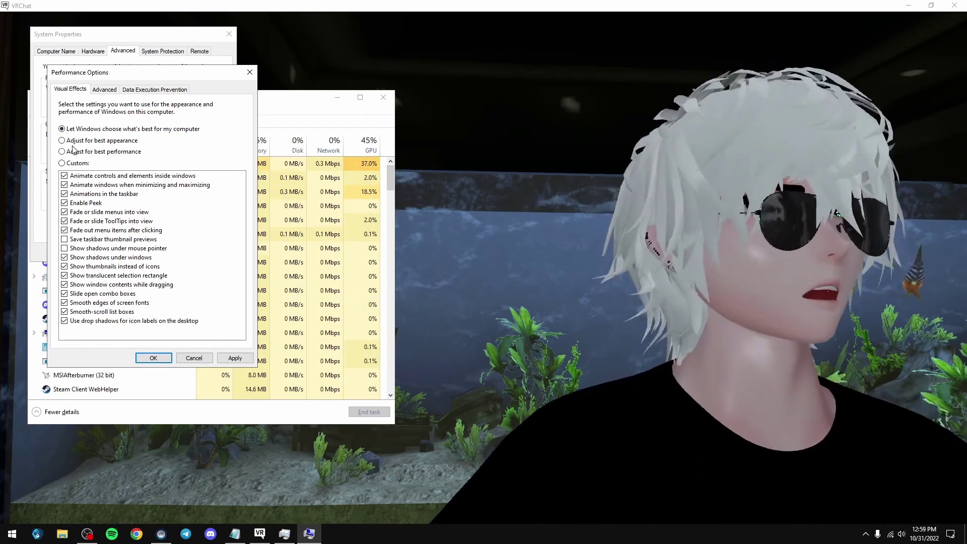
Pick best performance, re-enable control animations, thumbnails, dragged window contents and smooth fonts, then apply.
click(82, 175)
click(85, 203)
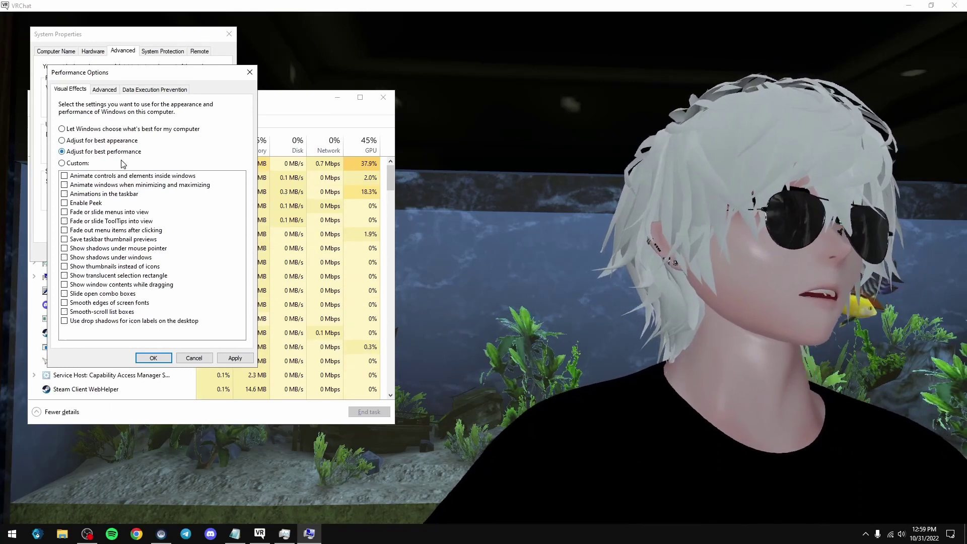
click(65, 176)
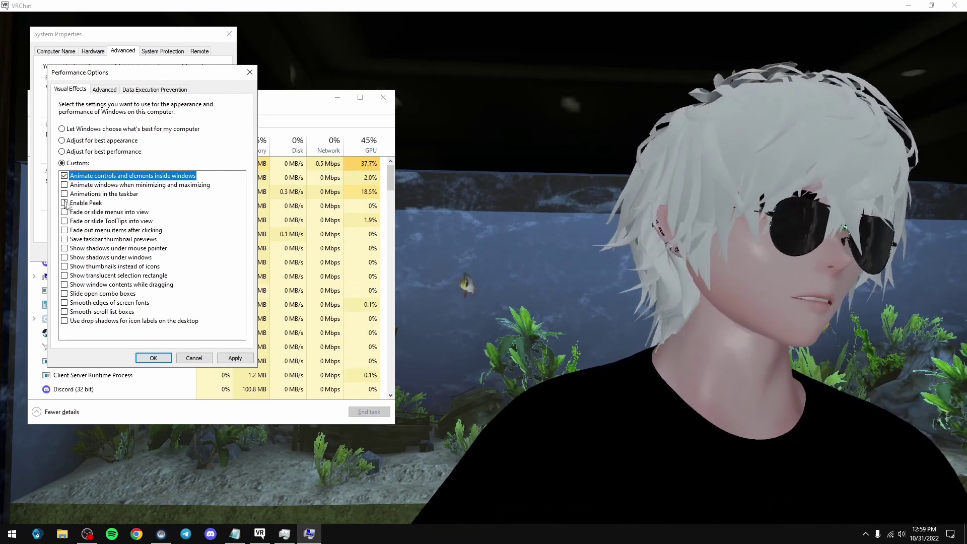
mouse_move(284, 534)
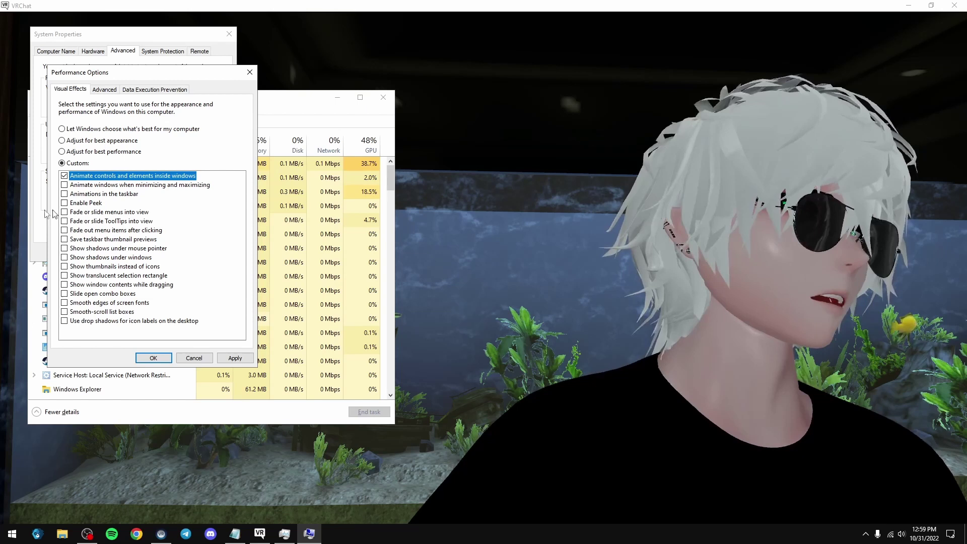
click(94, 267)
click(121, 284)
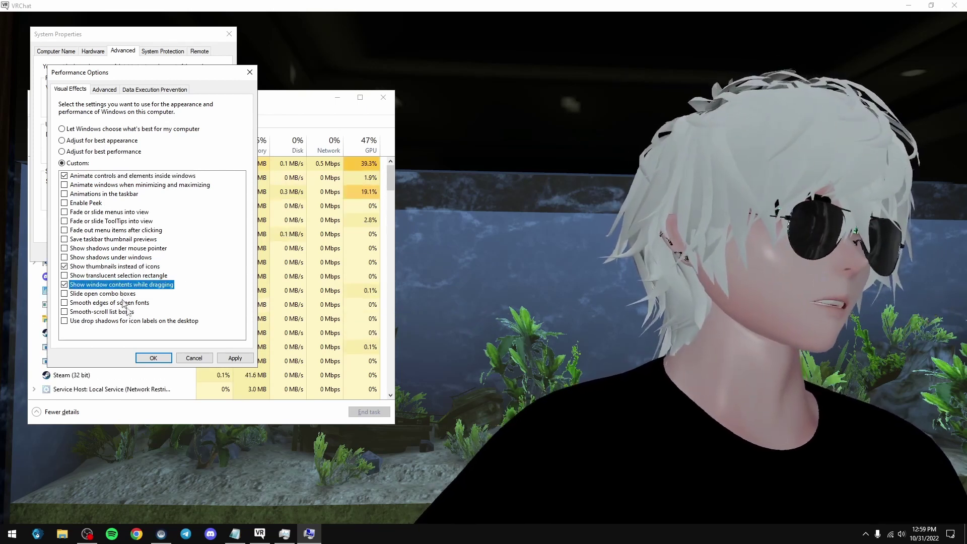
click(128, 303)
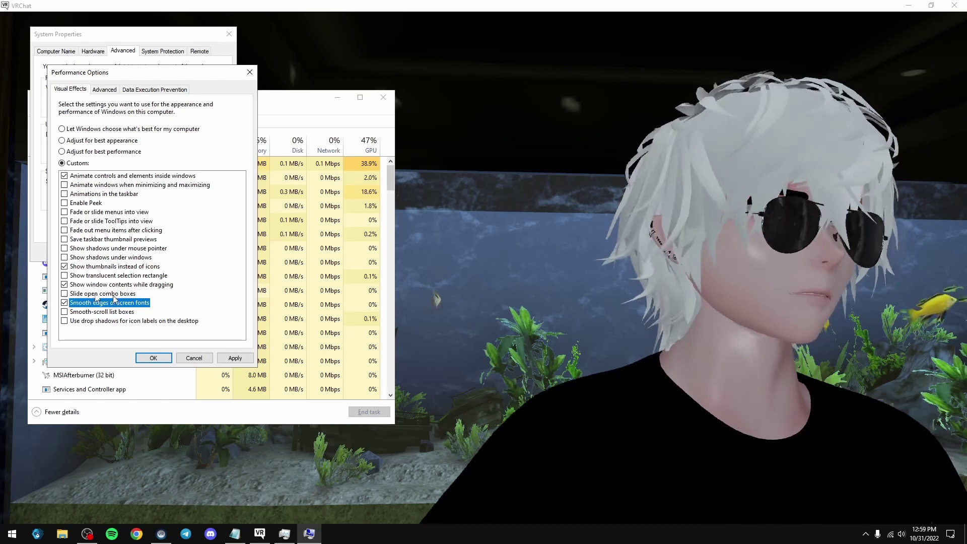
click(229, 358)
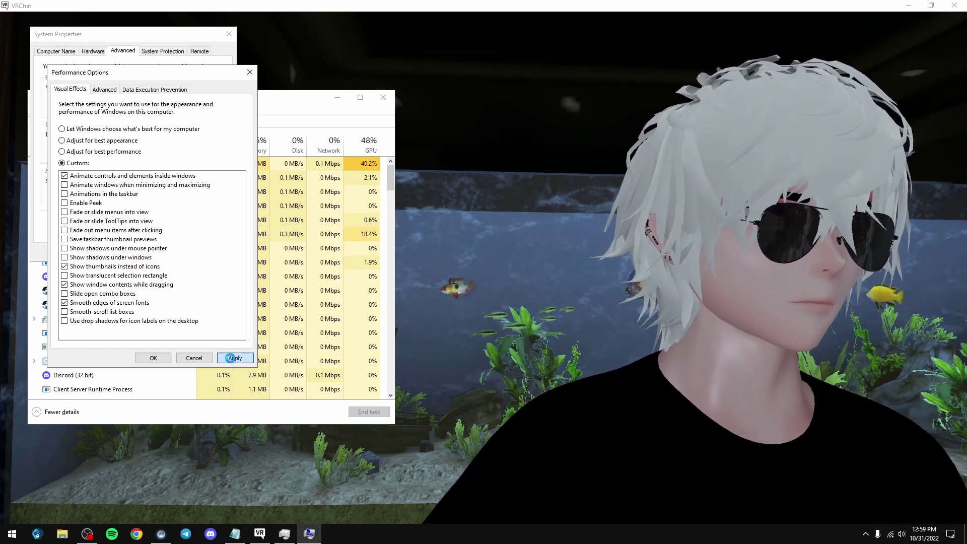
click(153, 357)
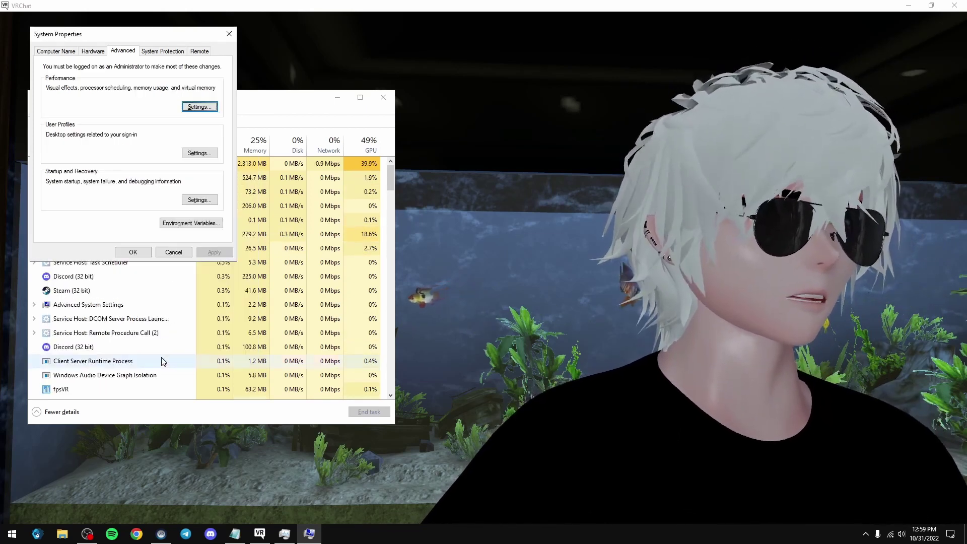
Close System Properties and open Storage settings by searching 'storage' from Start.
click(134, 250)
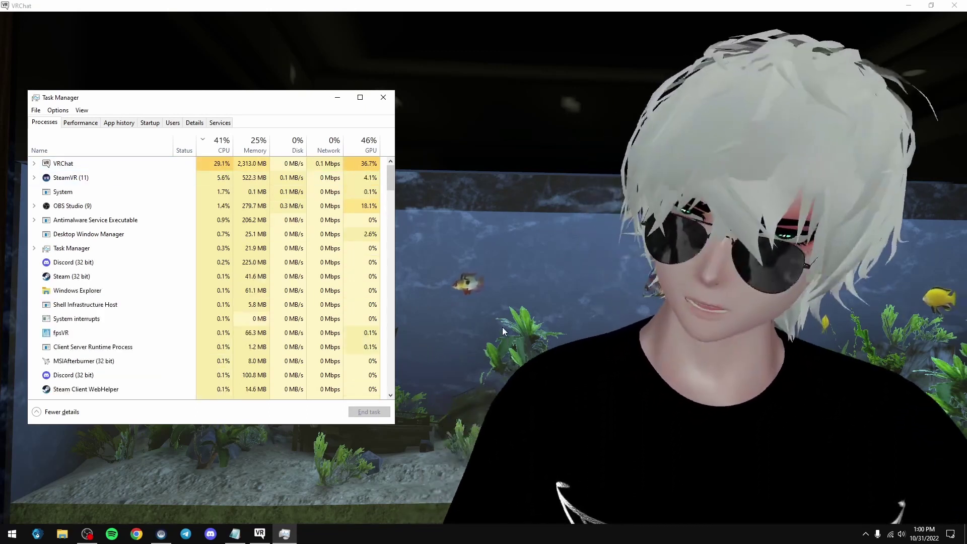
key(super)
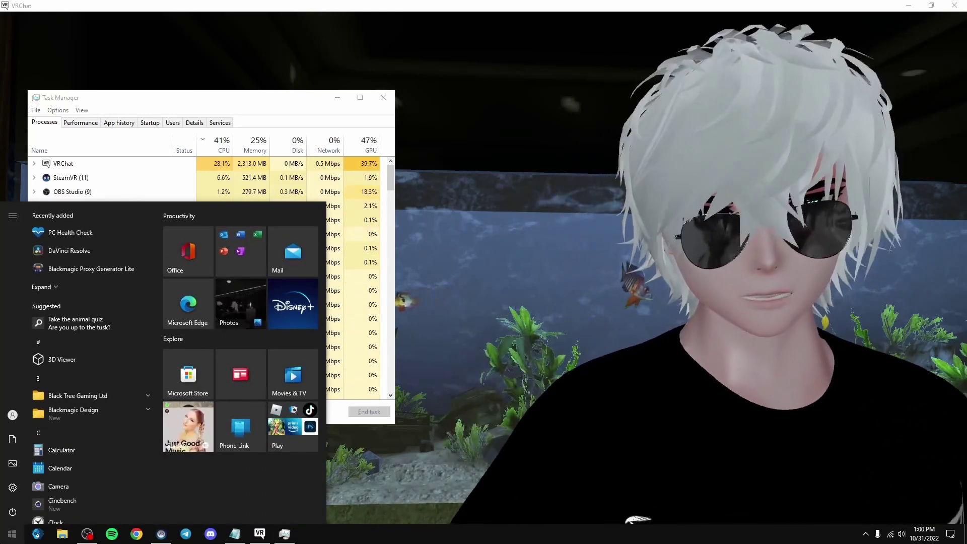
text(storage)
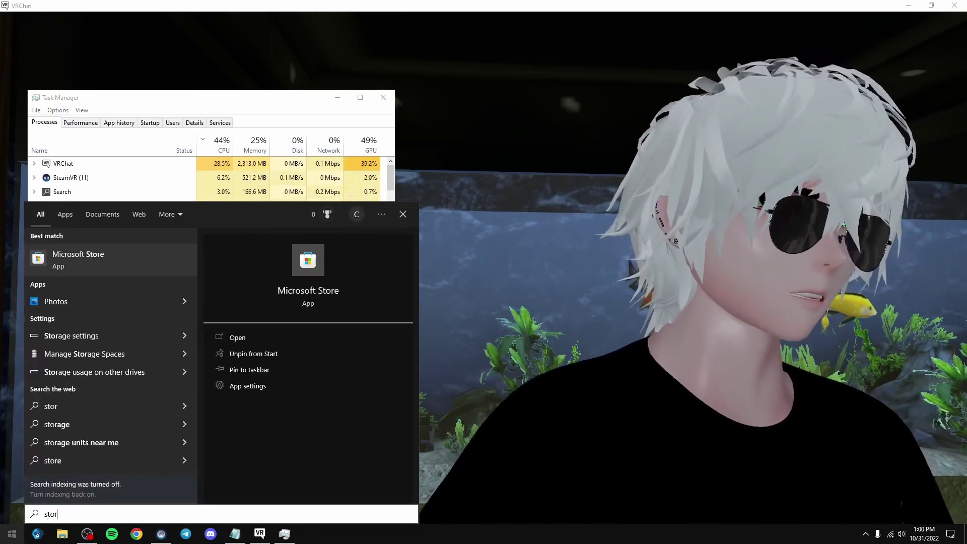
key(Return)
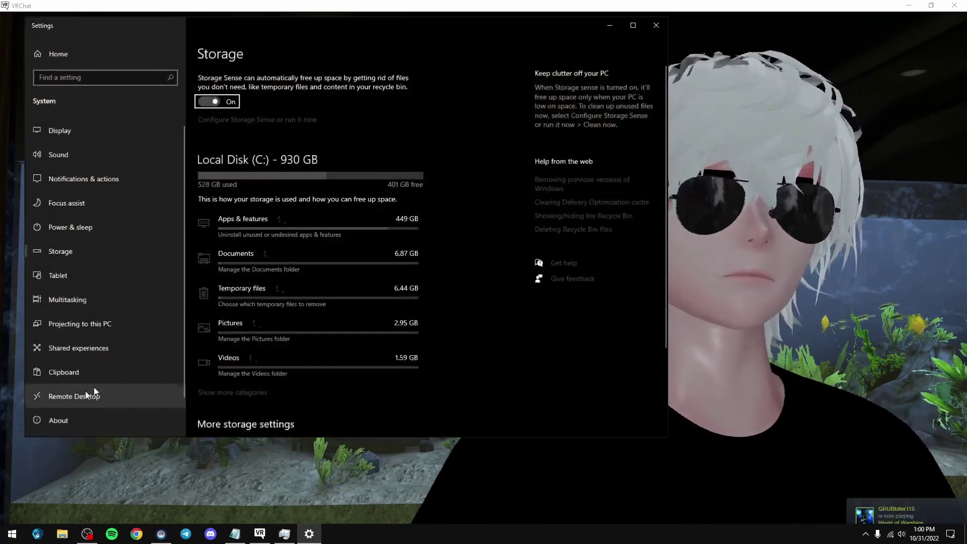
key(super)
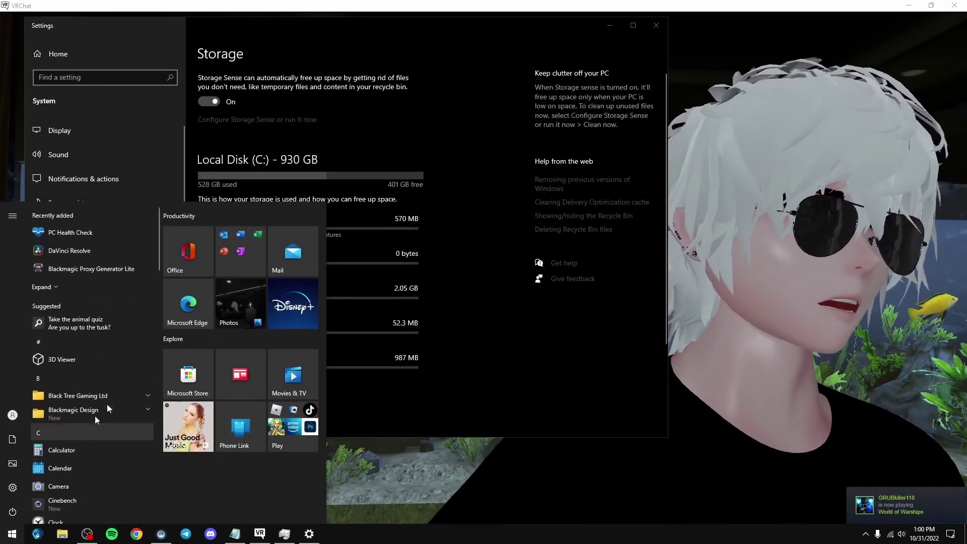
click(482, 143)
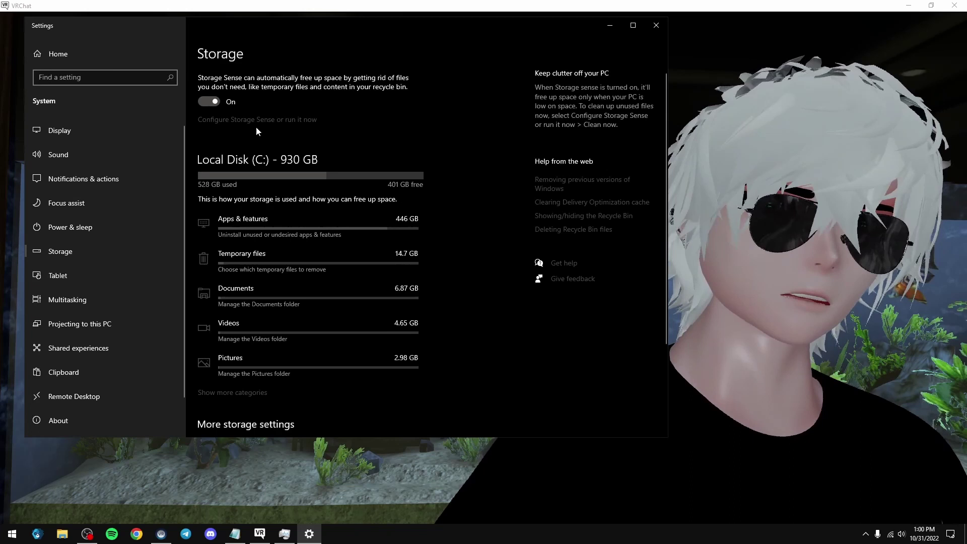
Look over the Storage Sense configuration page, then return to the Storage overview.
click(251, 121)
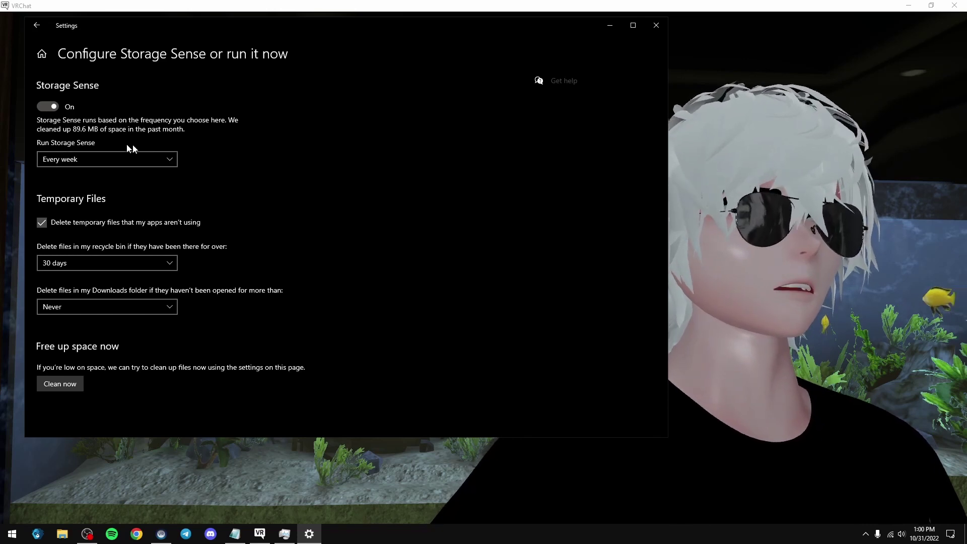
click(37, 25)
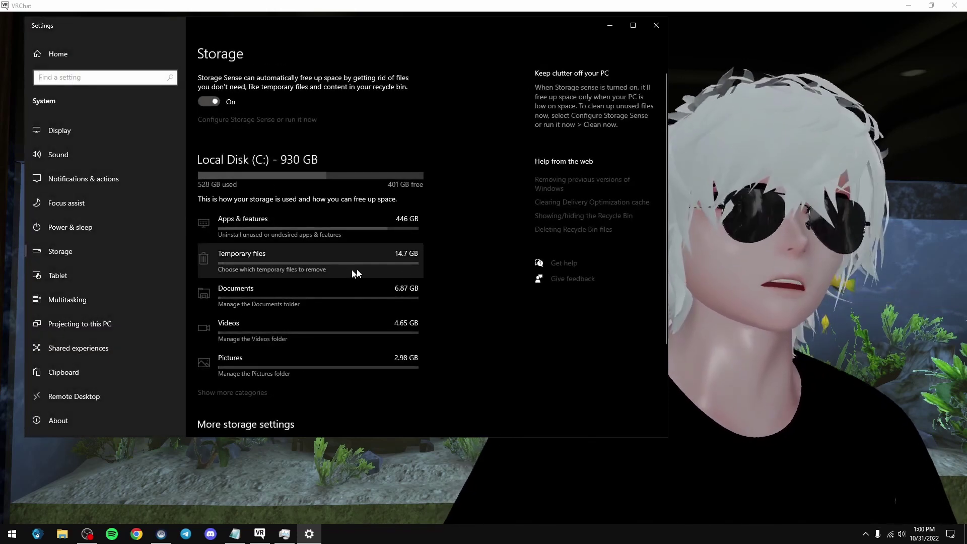
On Temporary files, tick Delivery Optimization Files and remove the selected files.
click(288, 269)
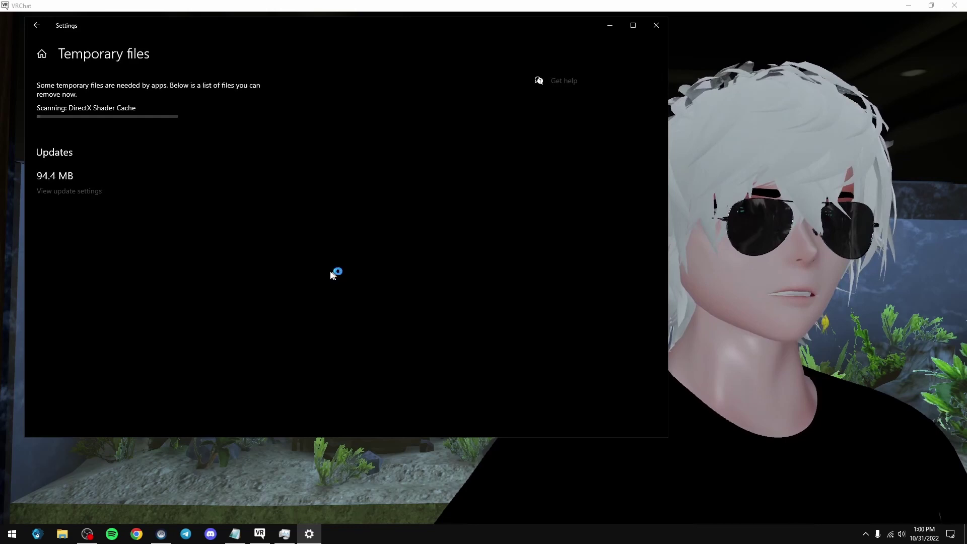
key(alt+Left)
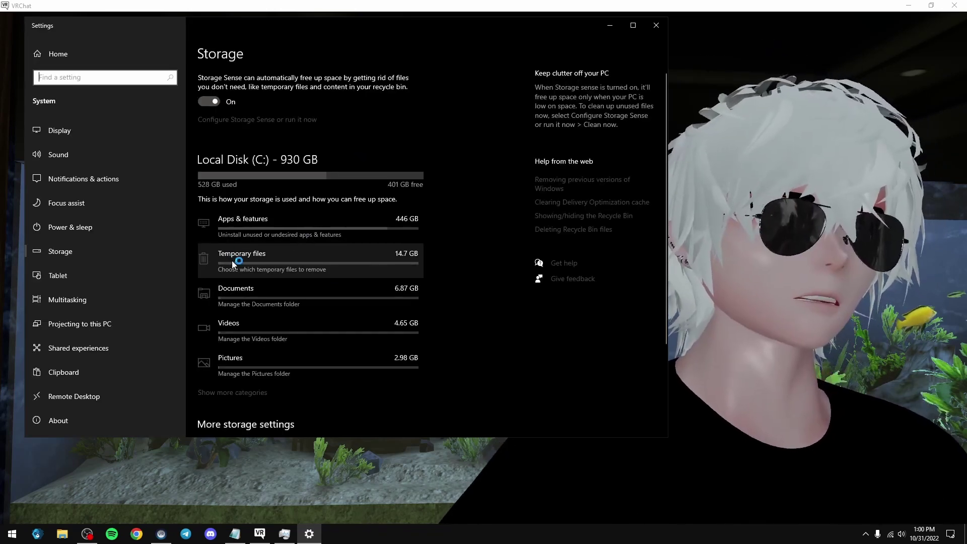
click(278, 265)
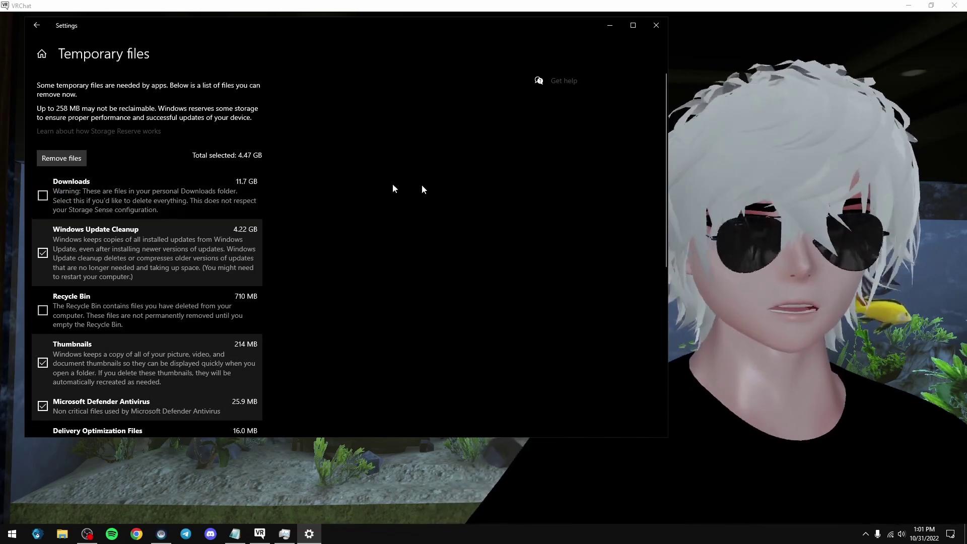
scroll(304, 289, down, 1)
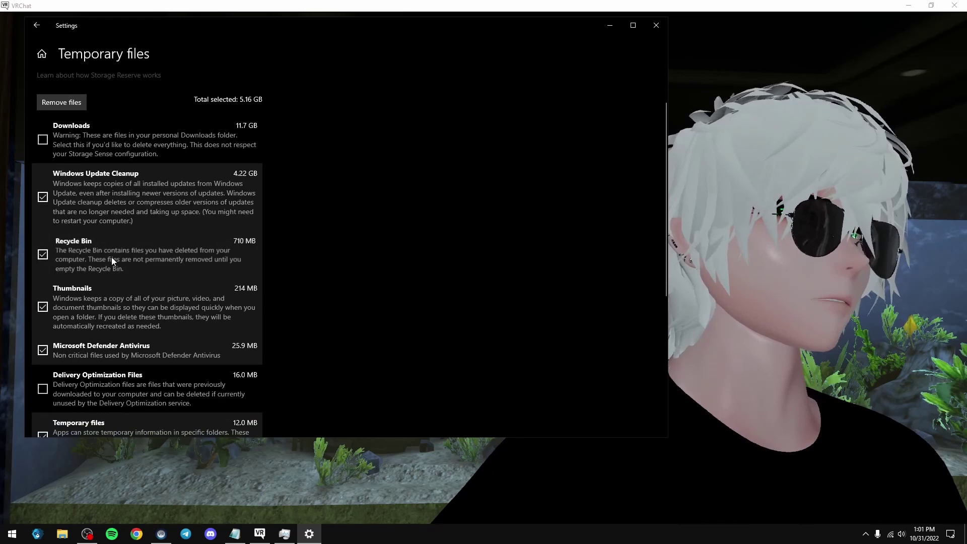
scroll(334, 274, down, 2)
click(71, 282)
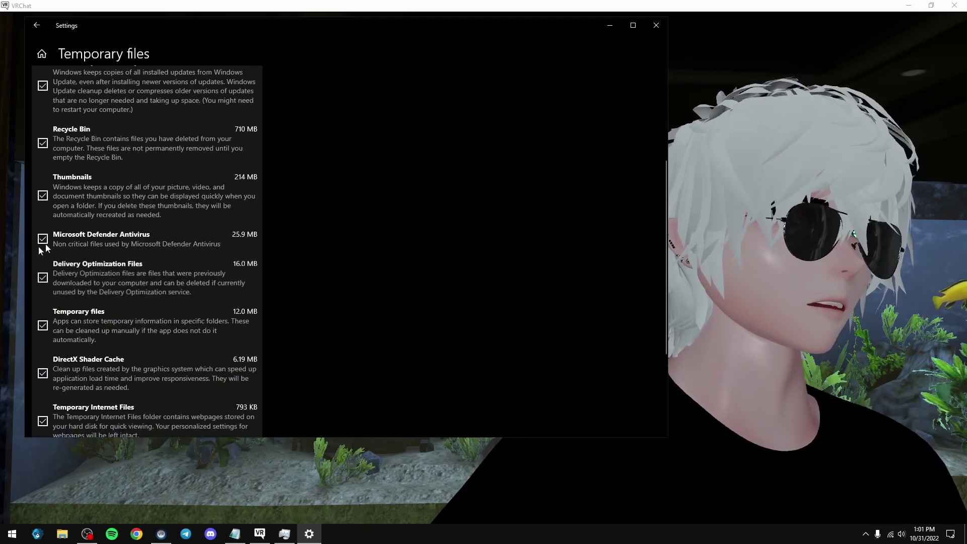
scroll(330, 280, down, 3)
scroll(293, 352, up, 6)
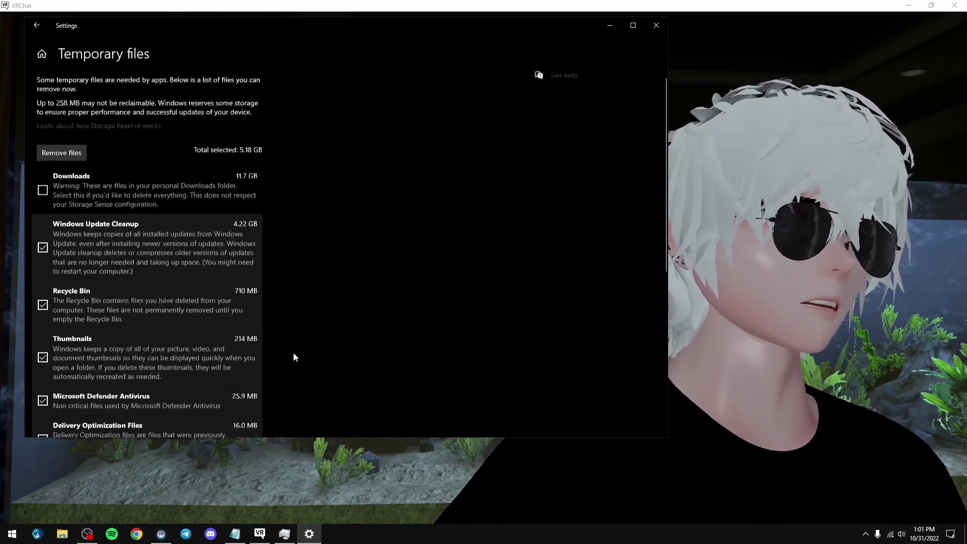
click(66, 156)
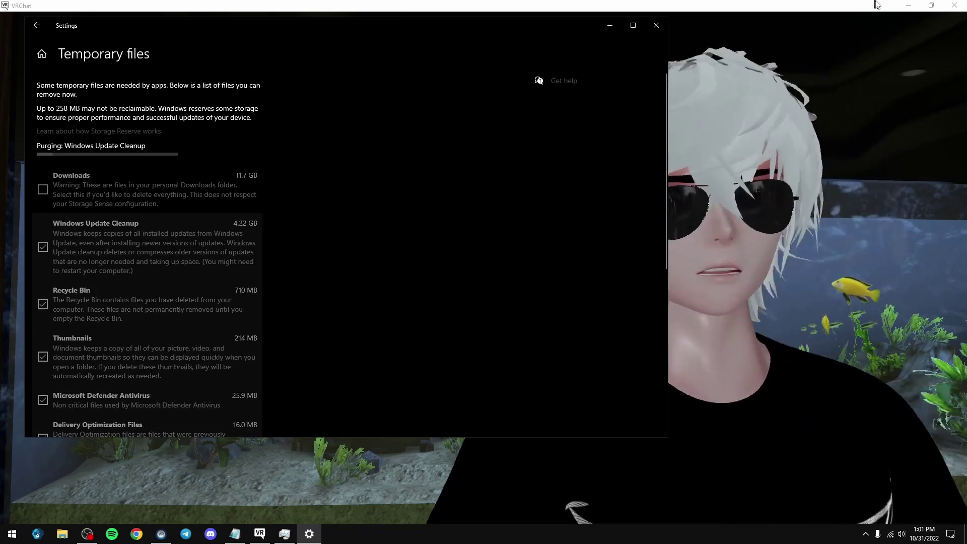
Close Settings and reopen it on the Privacy General page by searching 'pric' from Start.
click(656, 25)
key(super)
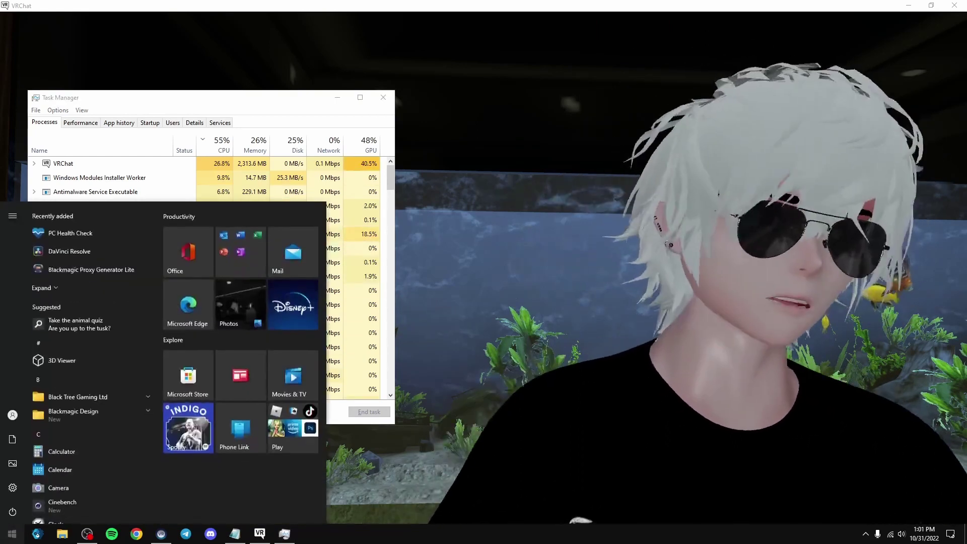
text(pric)
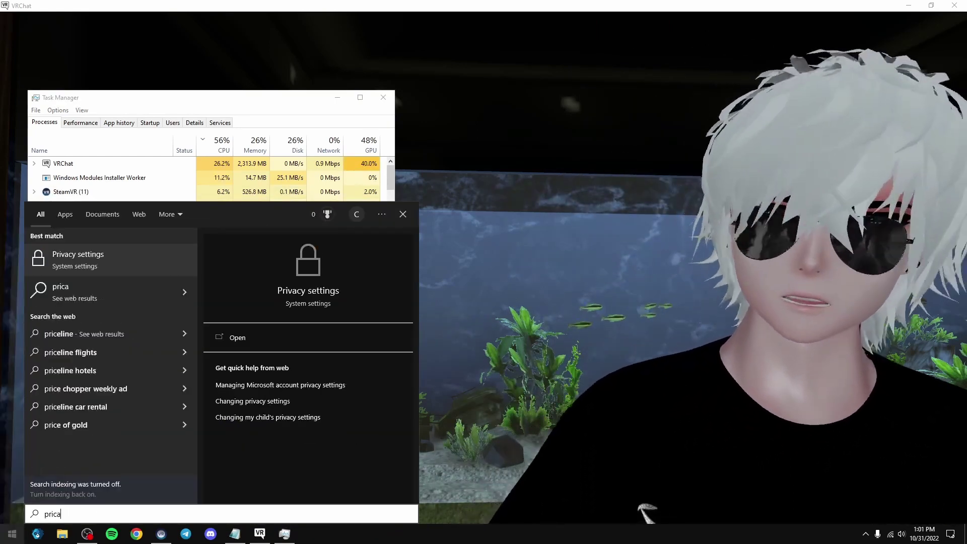
key(Return)
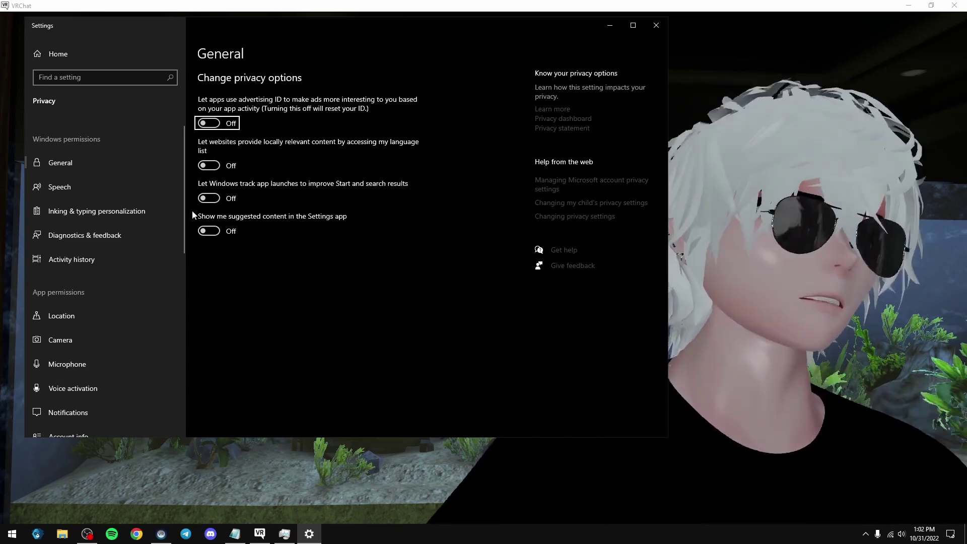
Review the Speech, Inking & typing, and Diagnostics & feedback privacy pages.
click(60, 186)
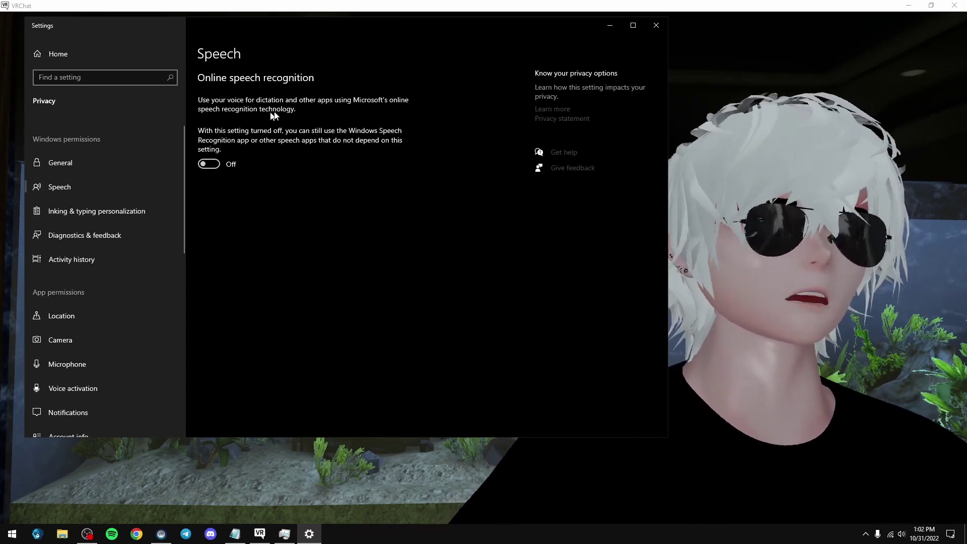
click(79, 214)
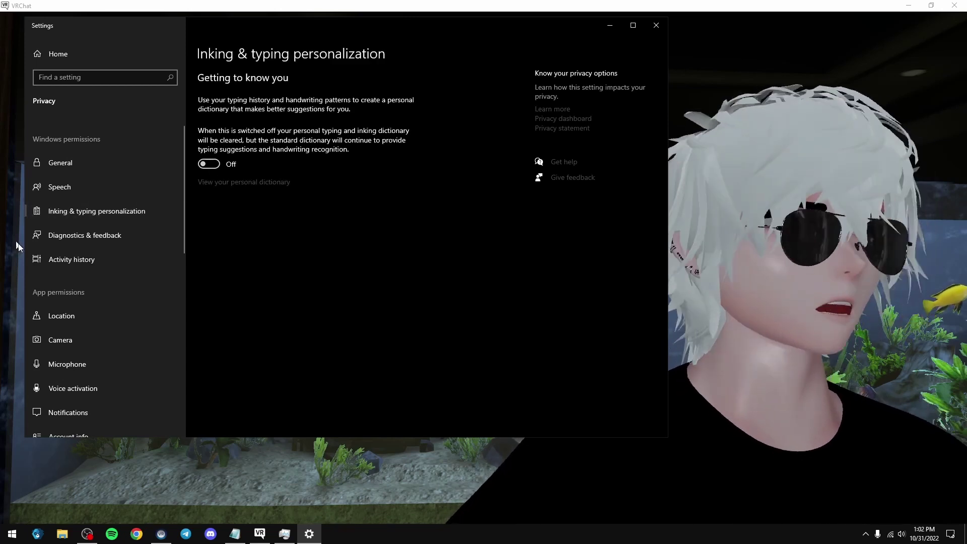
click(74, 241)
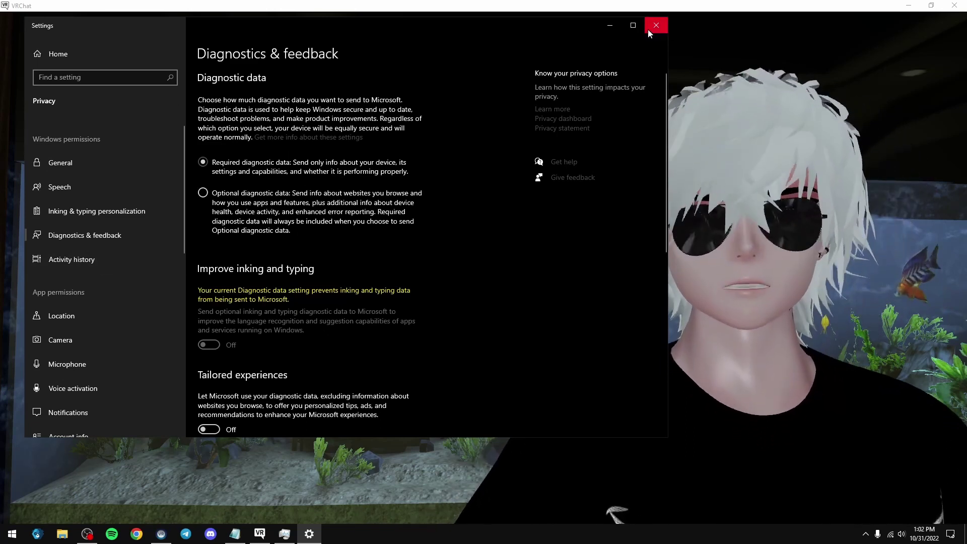
click(648, 29)
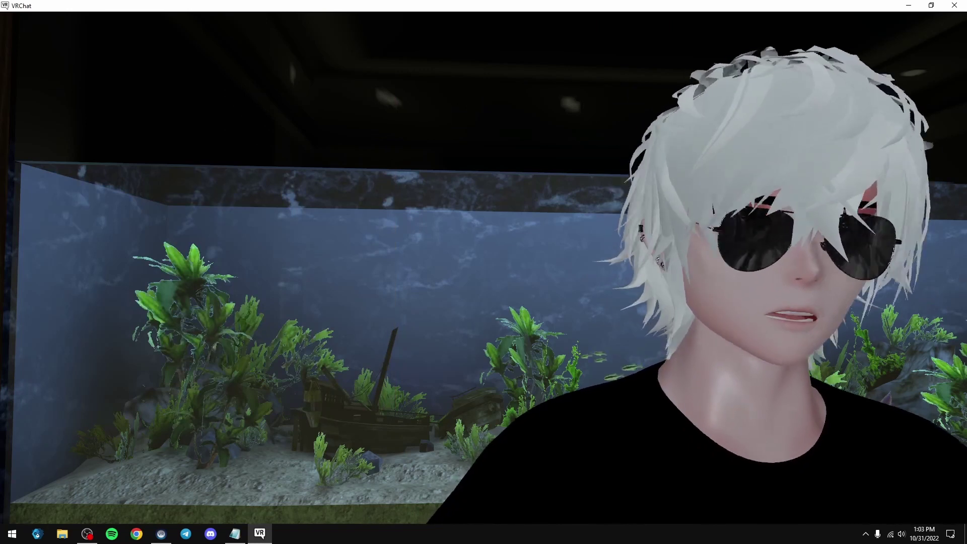
key(ctrl+shift+Escape)
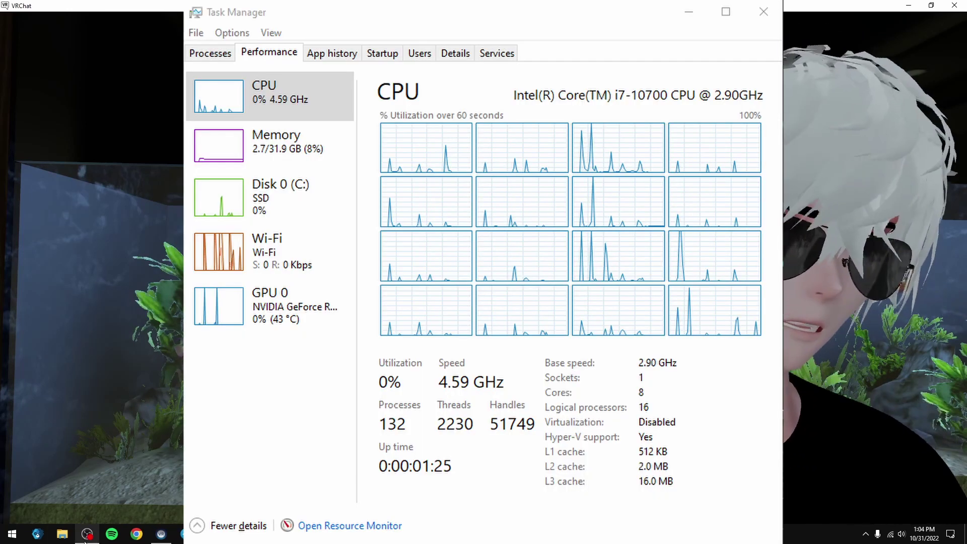
mouse_move(88, 539)
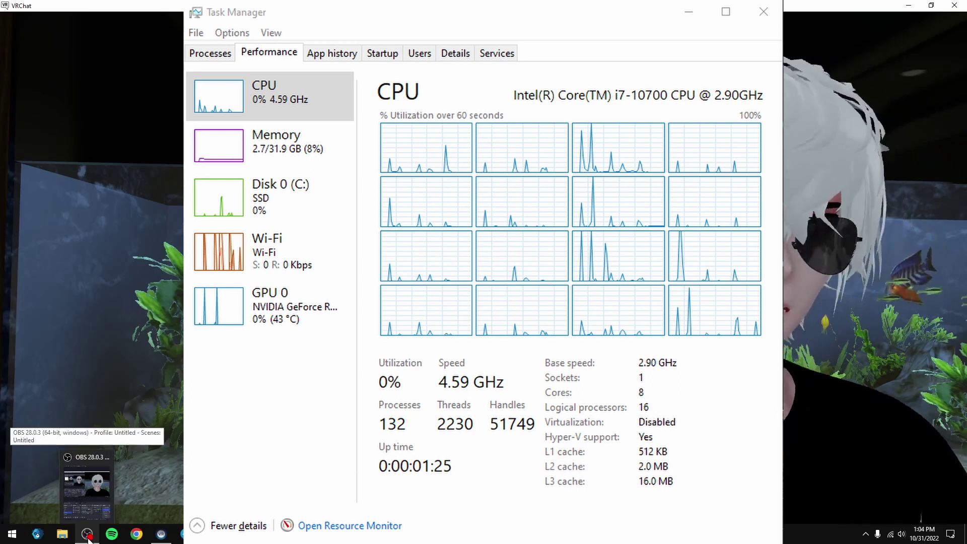
key(alt+F4)
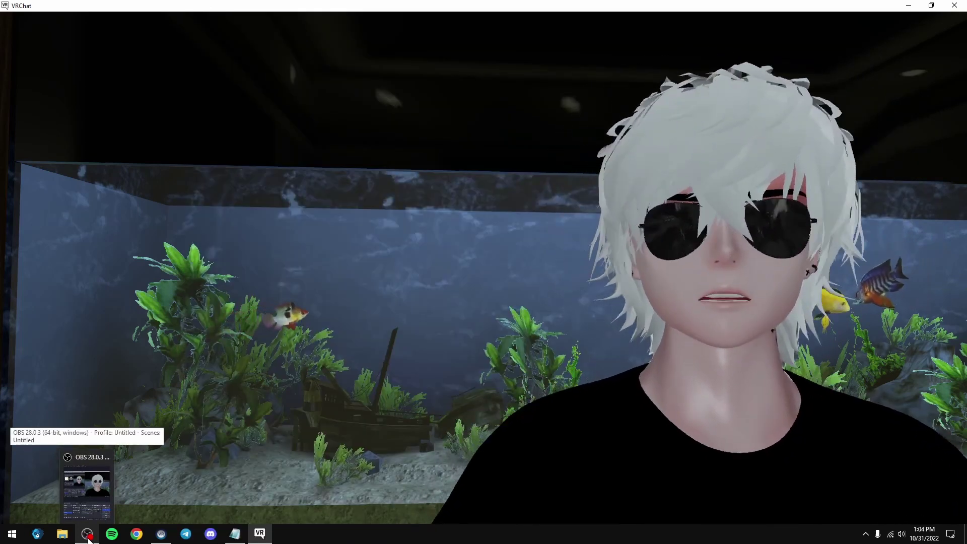